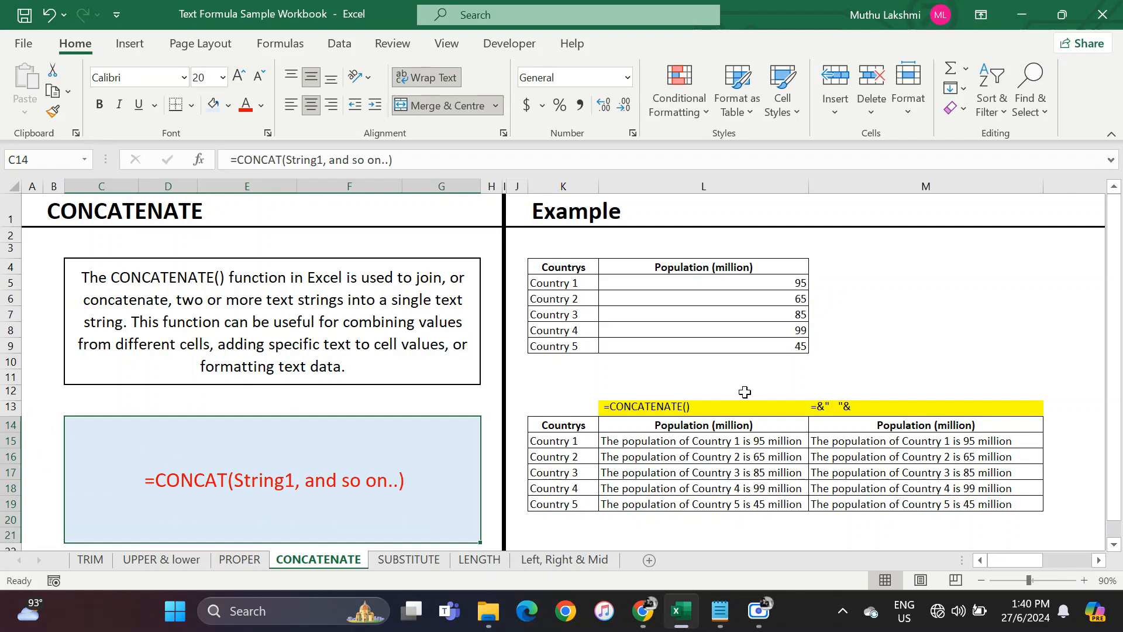
Step: Examine the country population table and the text and cell arguments of the CONCAT formula in L15
{"action": "left_click", "coordinate": [871, 358]}
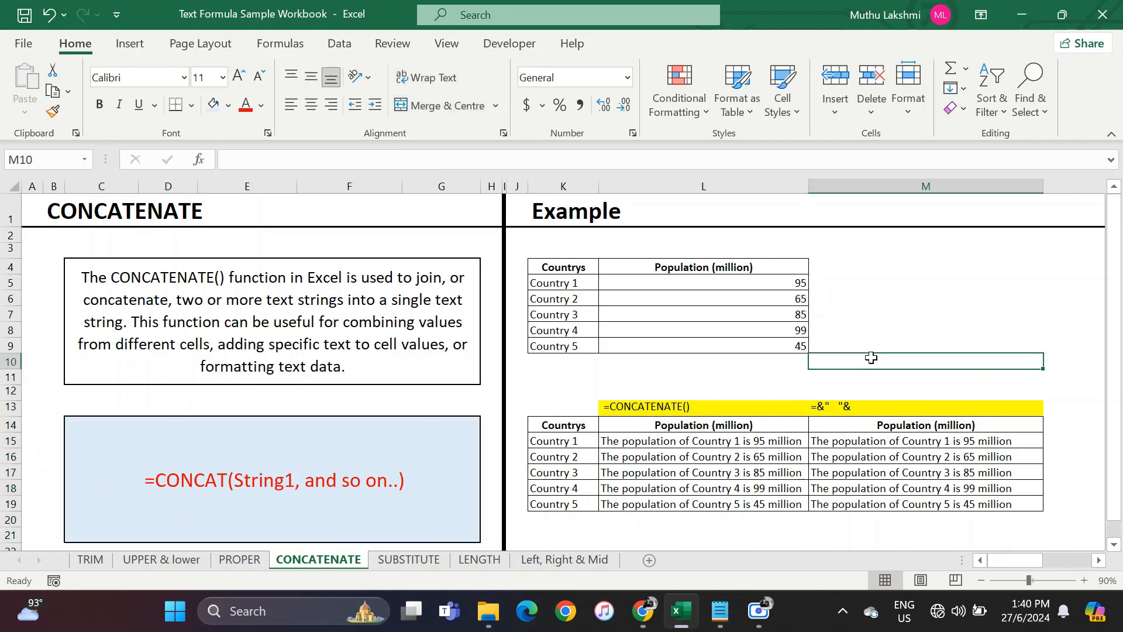
{"action": "left_click", "coordinate": [576, 262]}
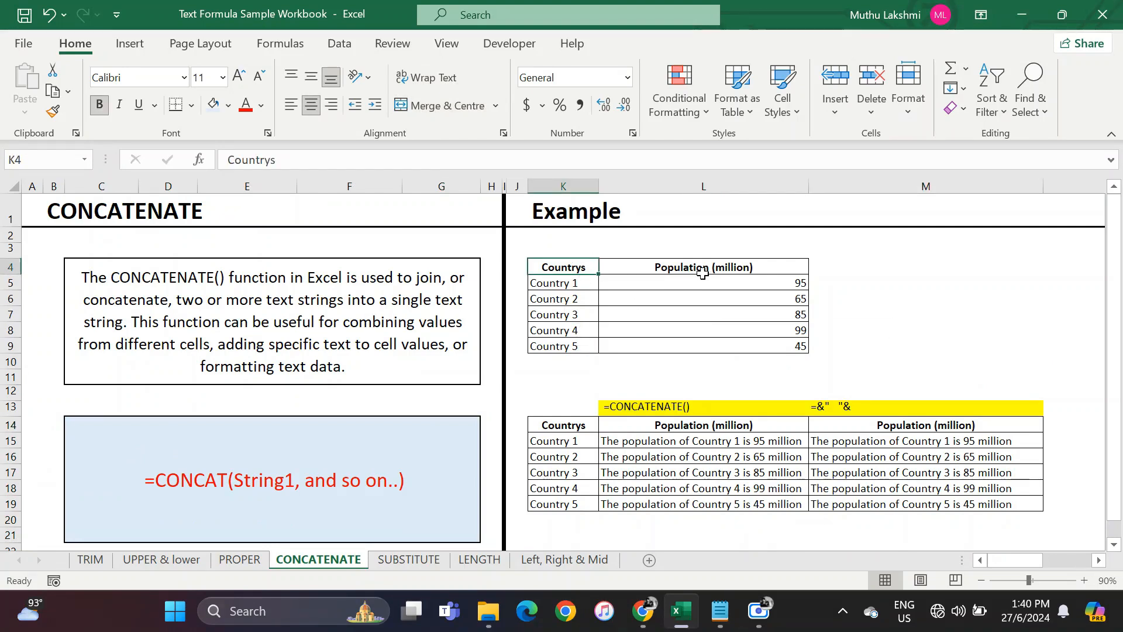
{"action": "left_click_drag", "start_coordinate": [705, 270], "coordinate": [711, 348]}
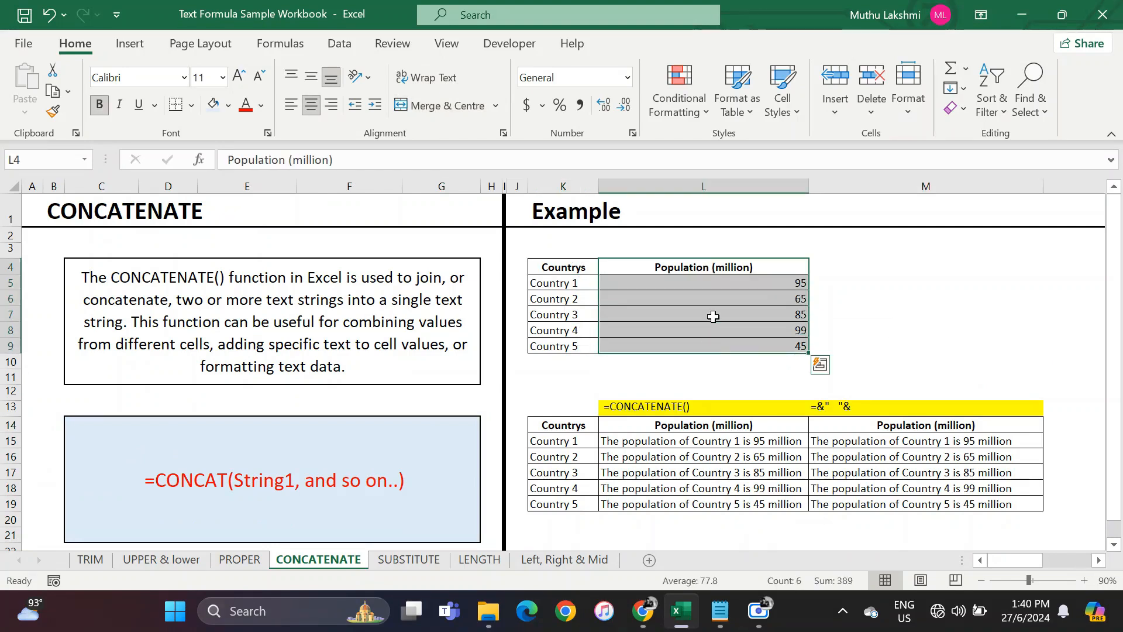
{"action": "left_click", "coordinate": [665, 440]}
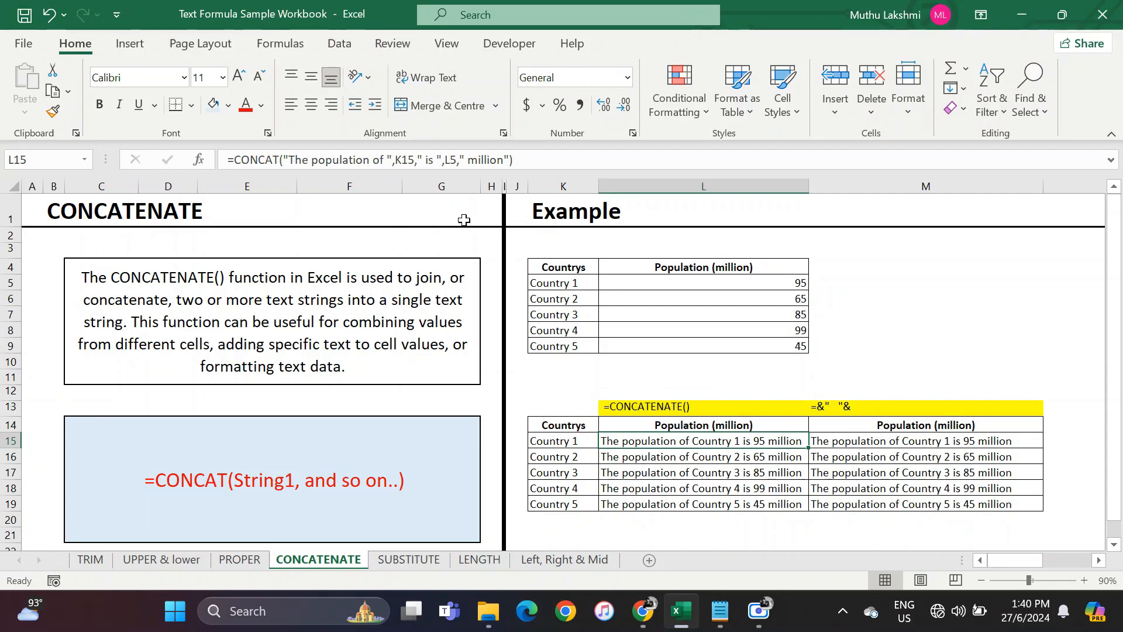
{"action": "left_click_drag", "start_coordinate": [284, 160], "coordinate": [395, 159]}
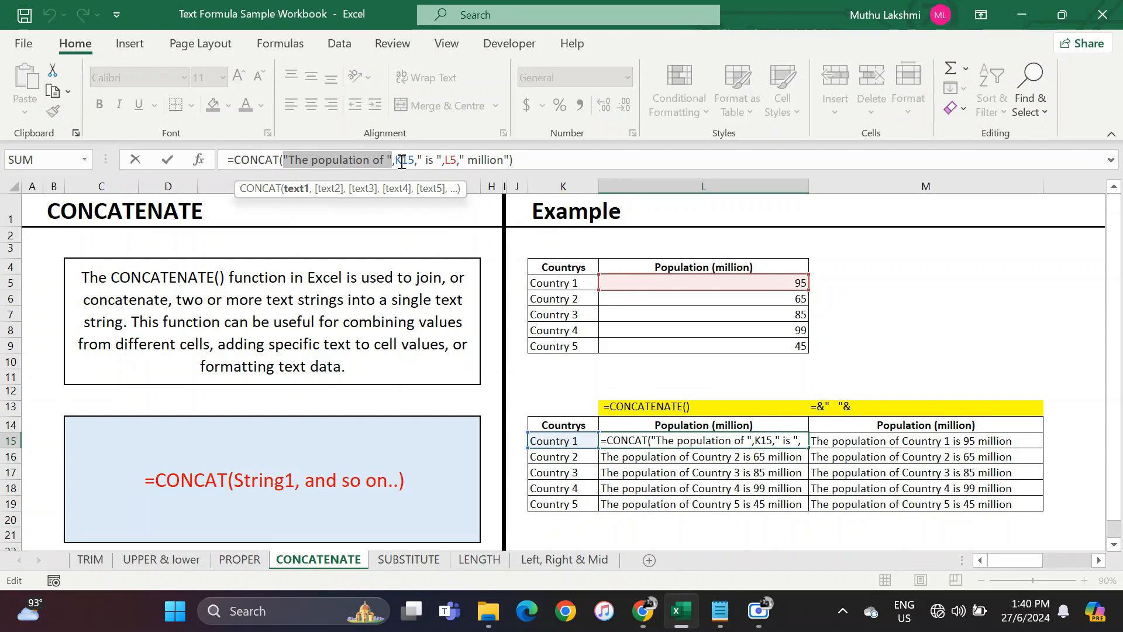
{"action": "key", "text": "Escape"}
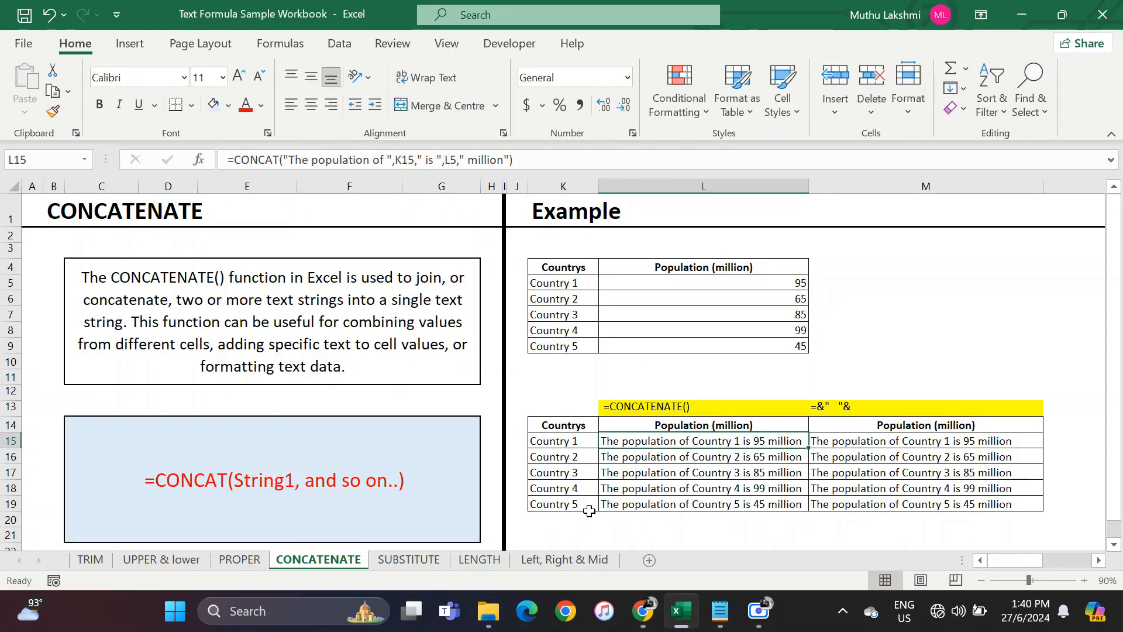
Step: Copy the Country 5 label from K19 into K20 and start a CONCAT formula in L20 with "The population of " and K20
{"action": "left_click_drag", "start_coordinate": [579, 505], "coordinate": [578, 519]}
{"action": "left_click", "coordinate": [649, 522]}
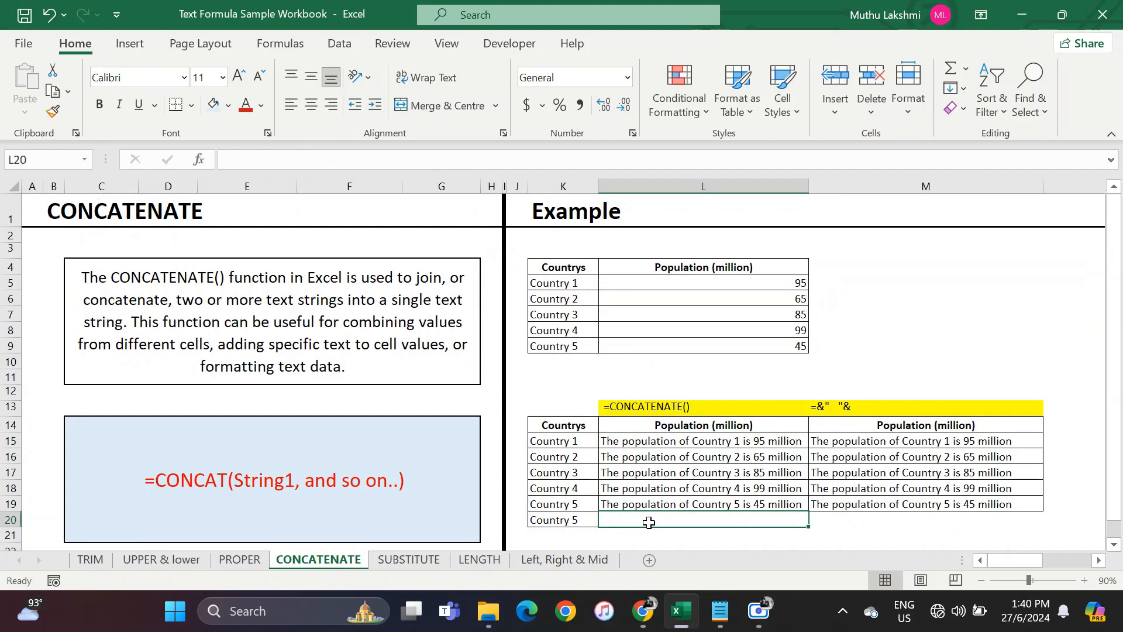
{"action": "type", "text": "=concat"}
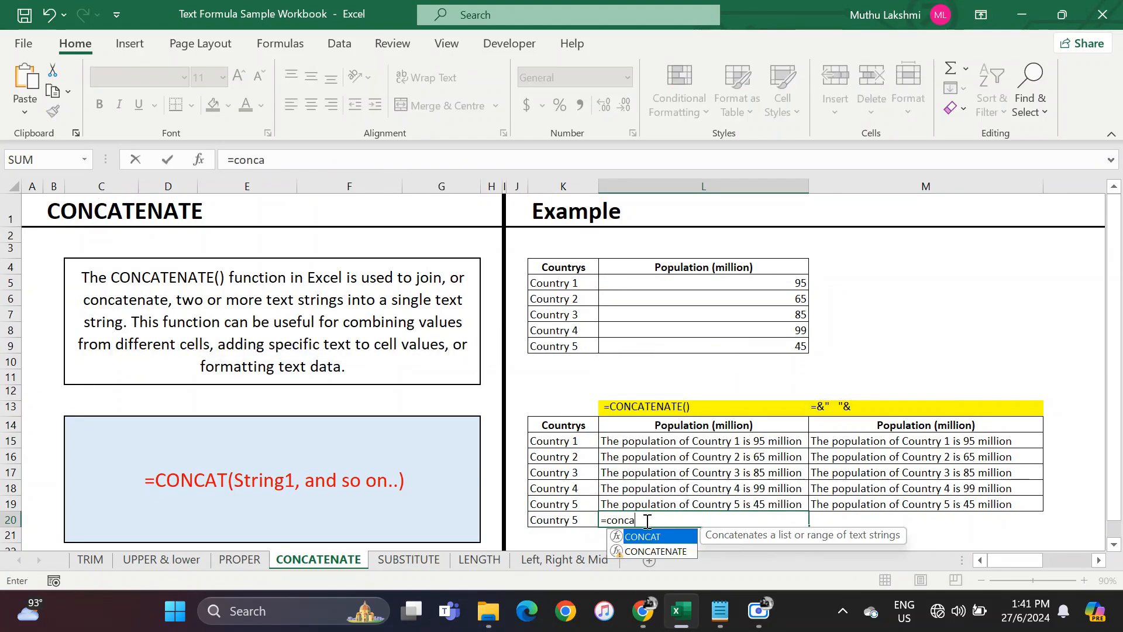
{"action": "key", "text": "Tab"}
{"action": "type", "text": "\""}
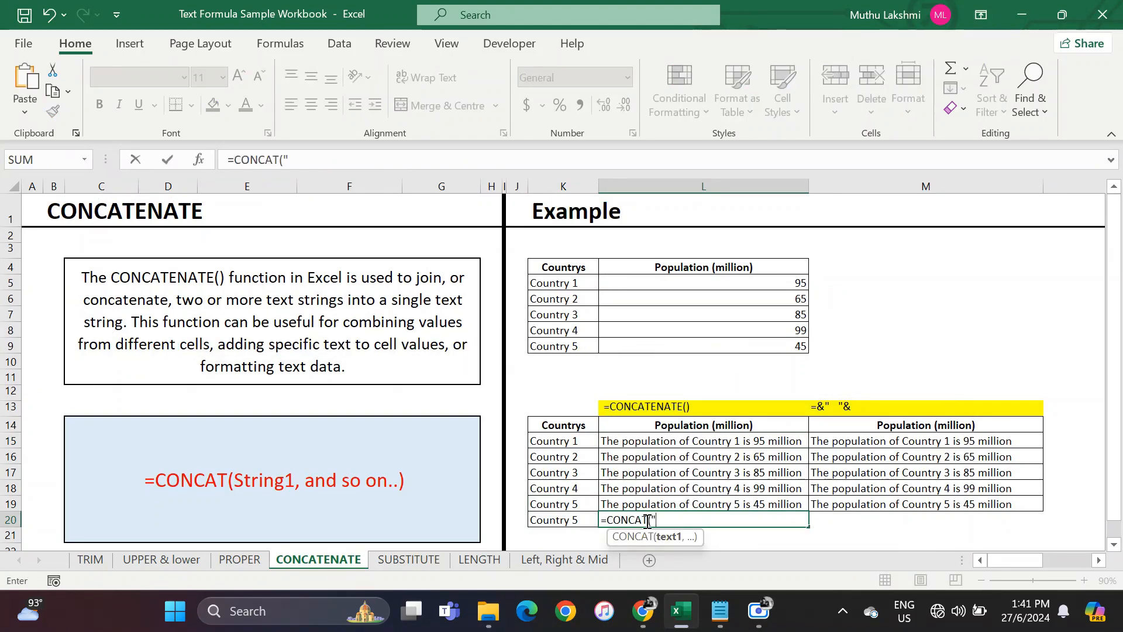
{"action": "type", "text": "The po;"}
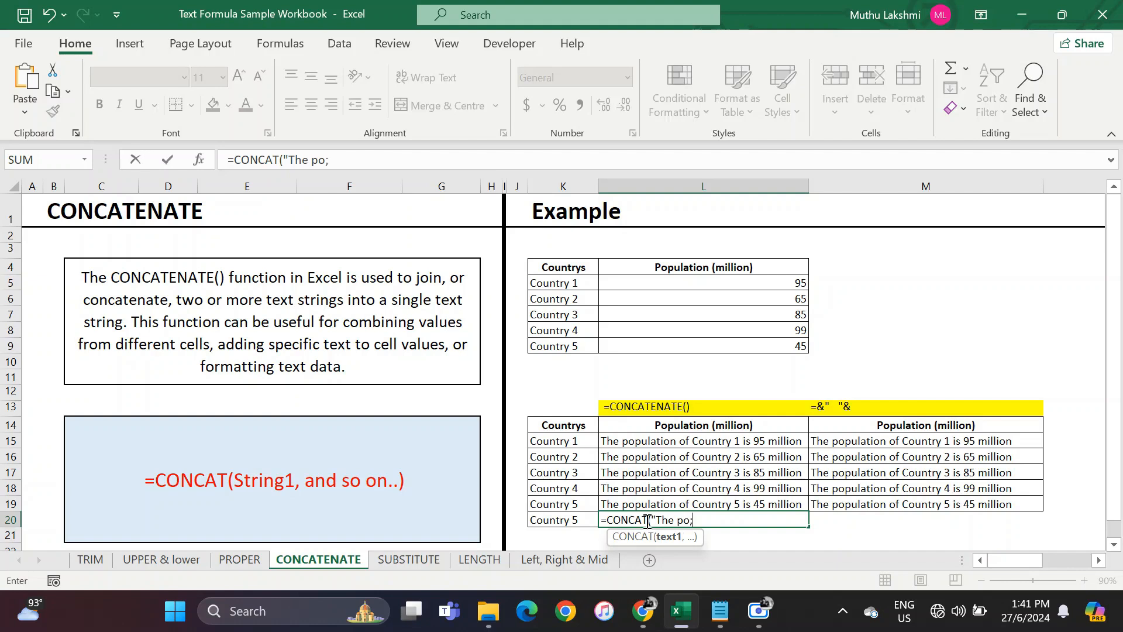
{"action": "key", "text": "BackSpace"}
{"action": "type", "text": "pulation of "}
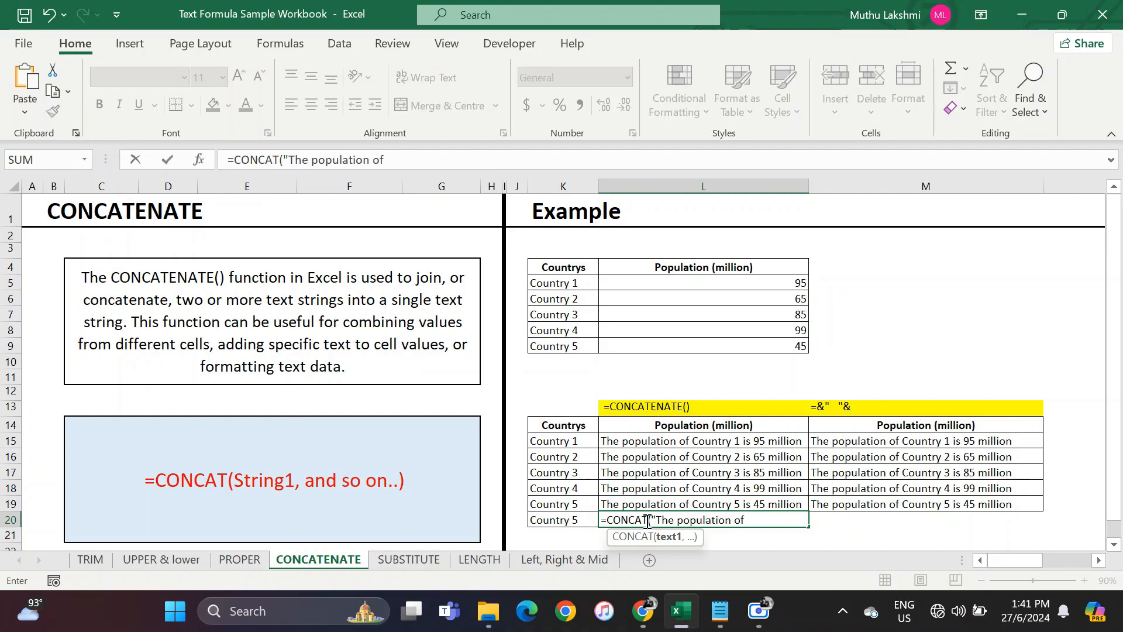
{"action": "type", "text": "\","}
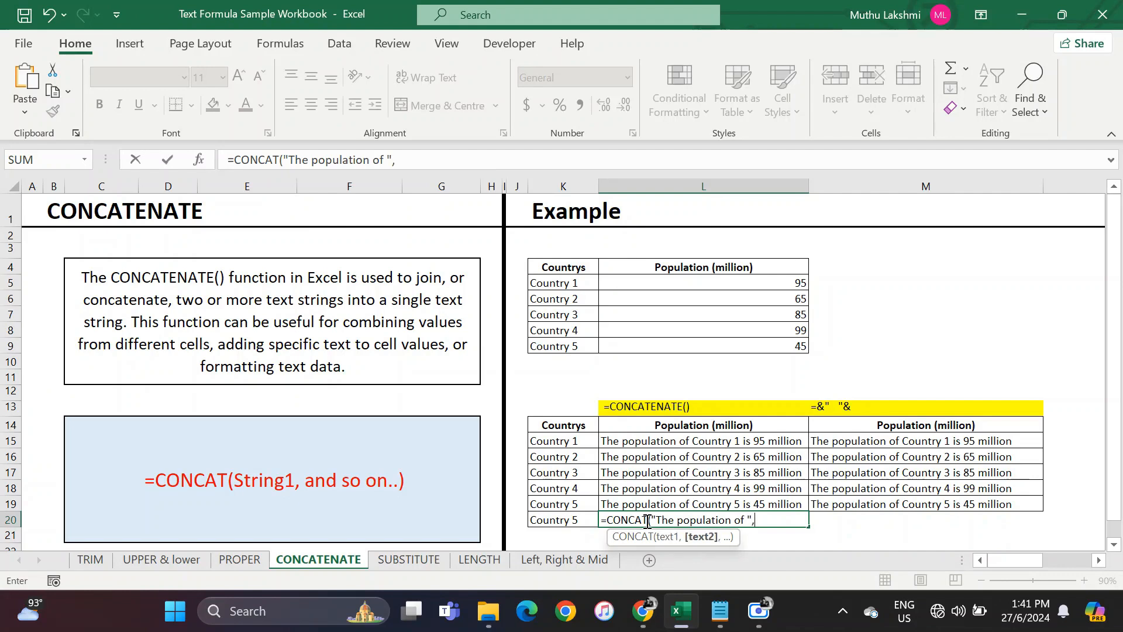
{"action": "left_click", "coordinate": [580, 519]}
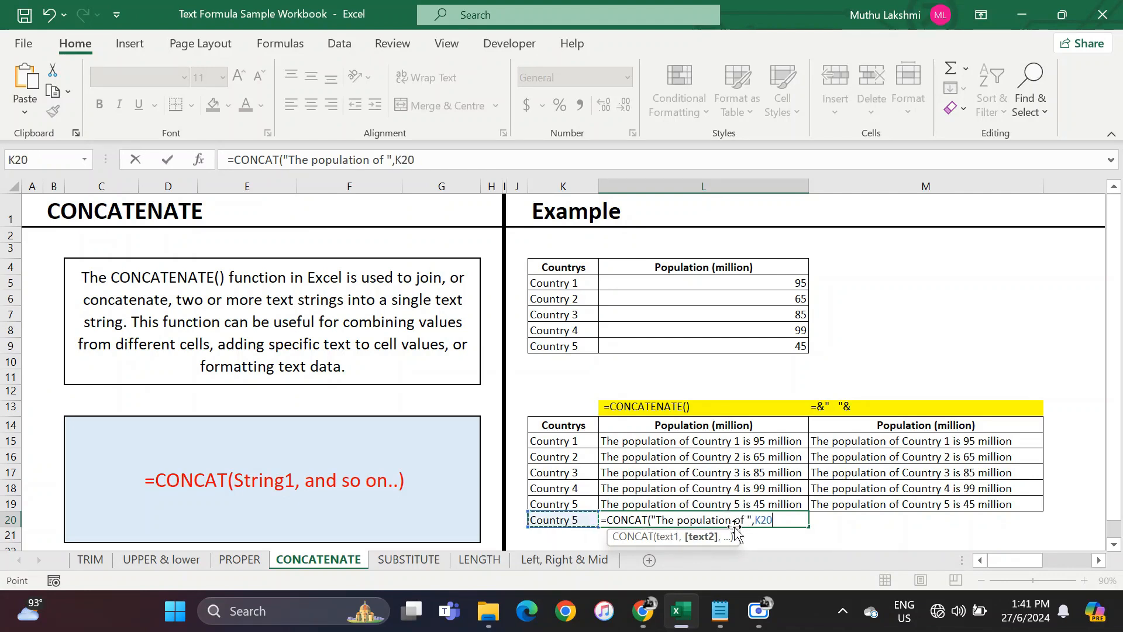
{"action": "type", "text": ","}
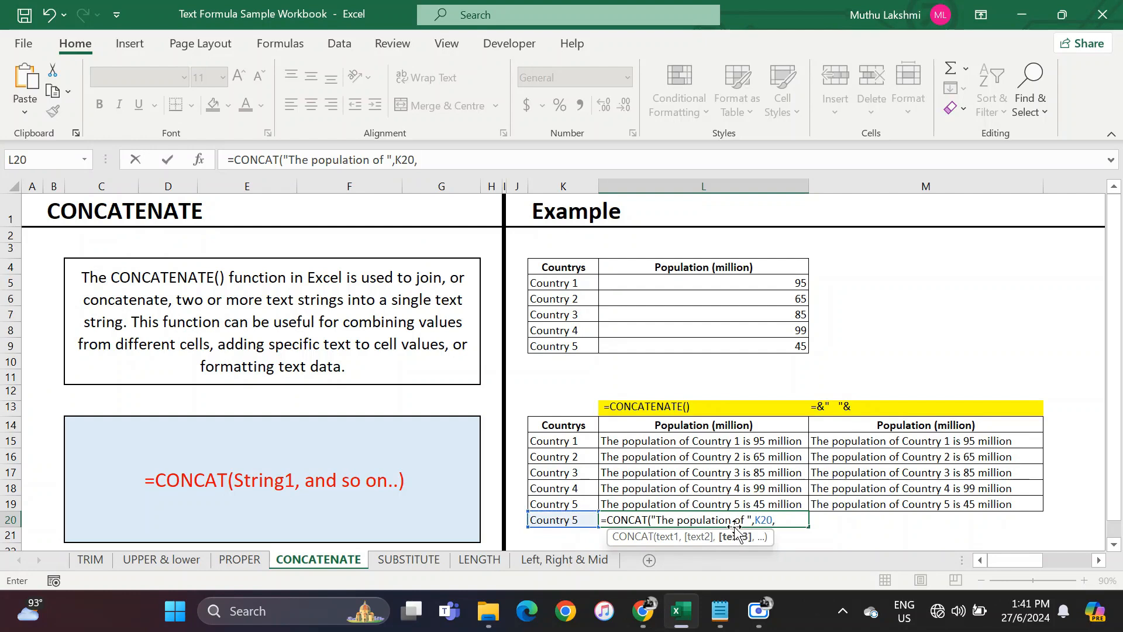
Step: Complete the L20 CONCAT formula with the arguments " is ", L9 and " million"
{"action": "type", "text": "\""}
{"action": "type", "text": " is\""}
{"action": "type", "text": "\""}
{"action": "type", "text": ","}
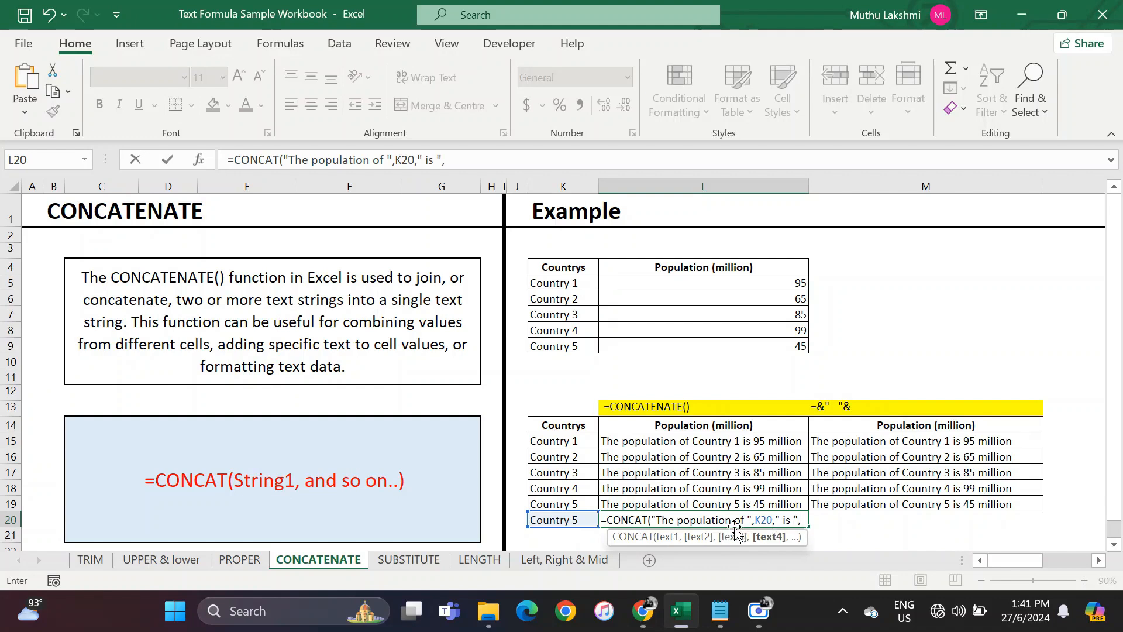
{"action": "left_click", "coordinate": [772, 342]}
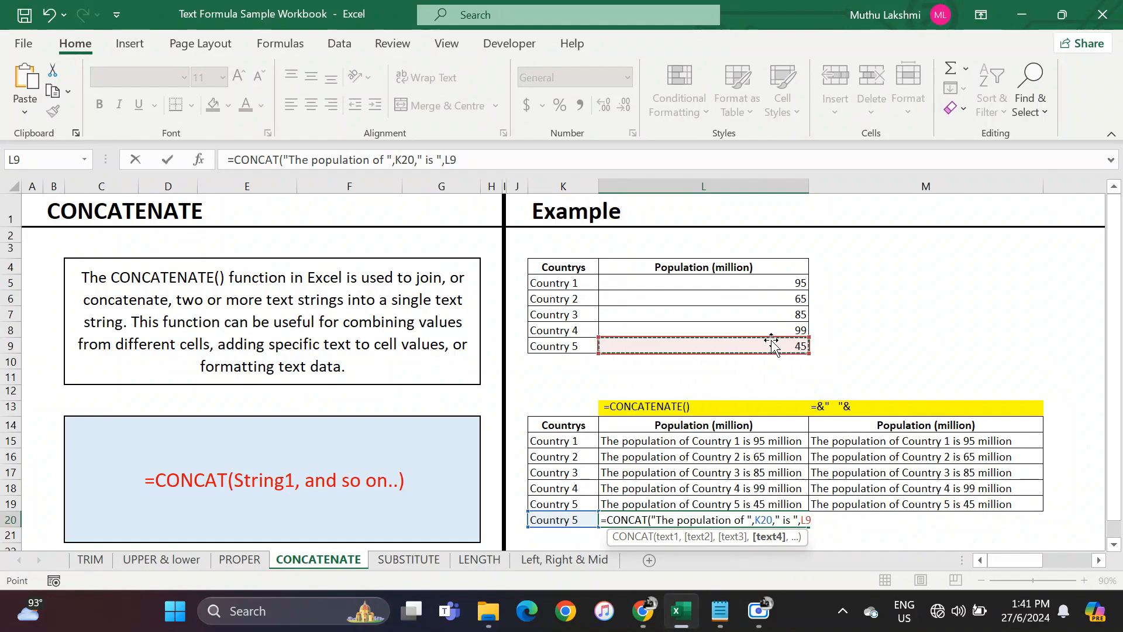
{"action": "type", "text": ","}
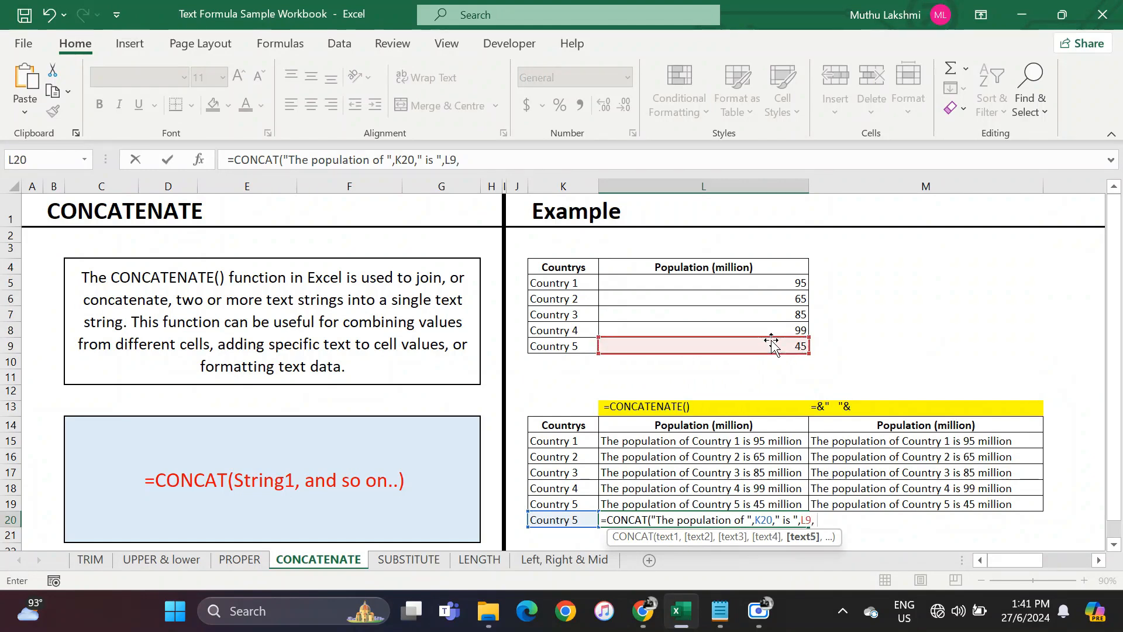
{"action": "type", "text": "\" million\""}
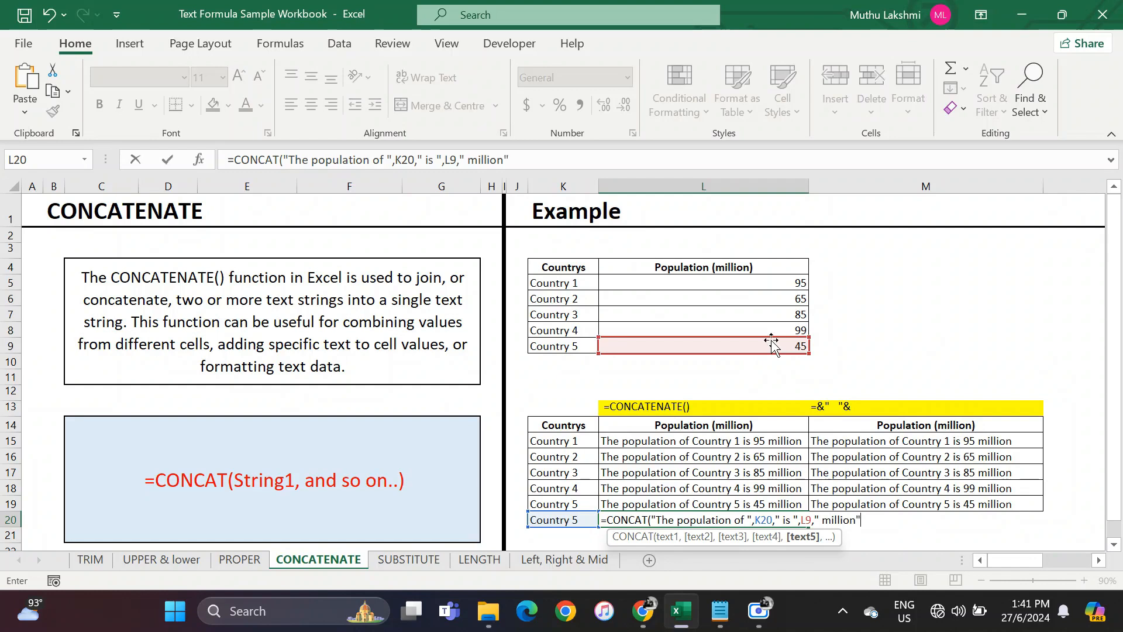
{"action": "type", "text": ")"}
{"action": "key", "text": "Return"}
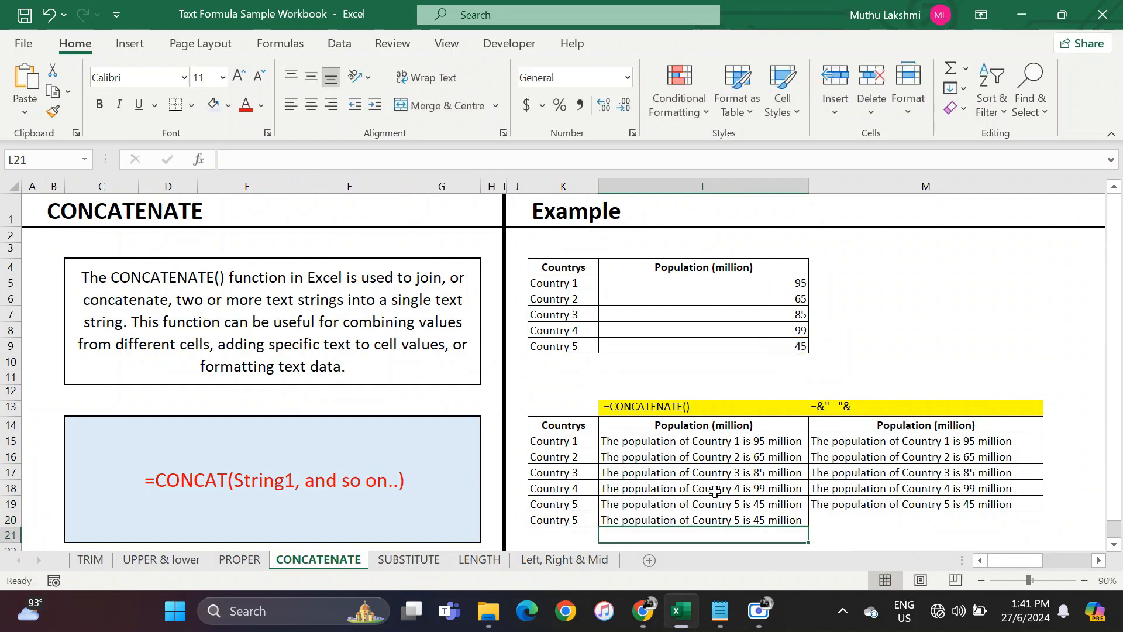
Step: Compare the CONCAT formula in L20 with the ampersand-joined formula in M19, examining each text string and cell reference
{"action": "left_click", "coordinate": [681, 515]}
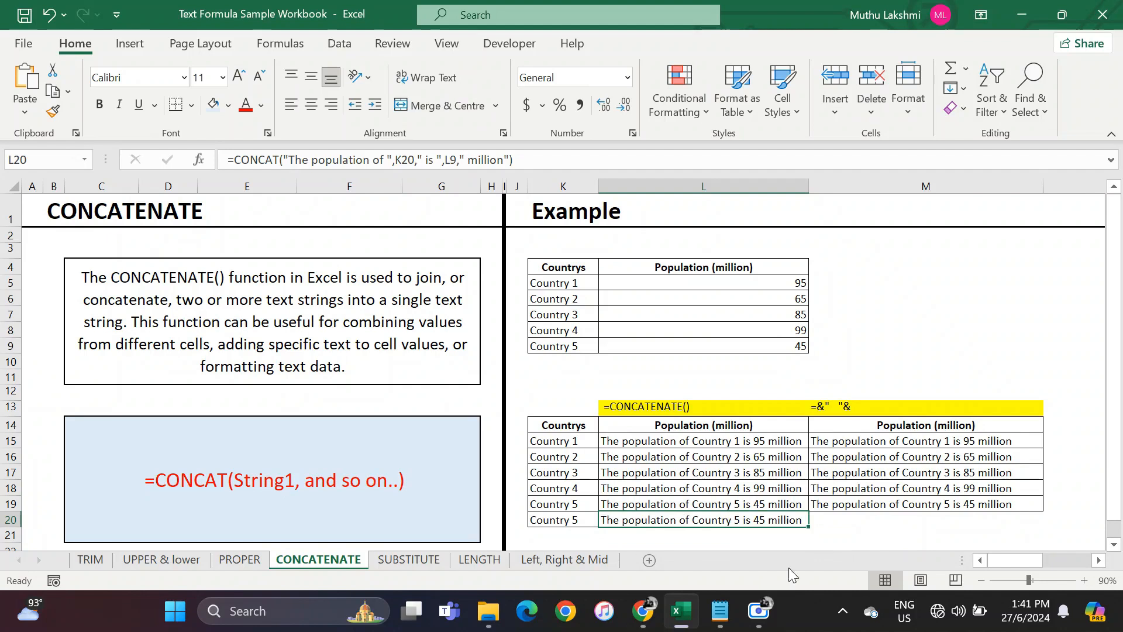
{"action": "left_click", "coordinate": [822, 515]}
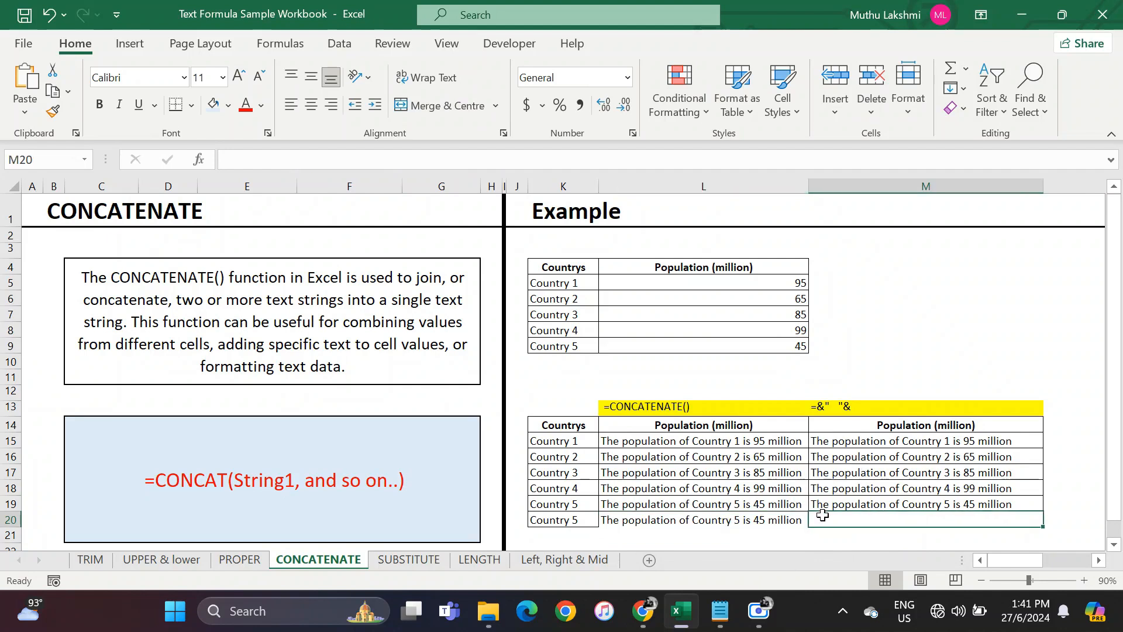
{"action": "left_click", "coordinate": [703, 525]}
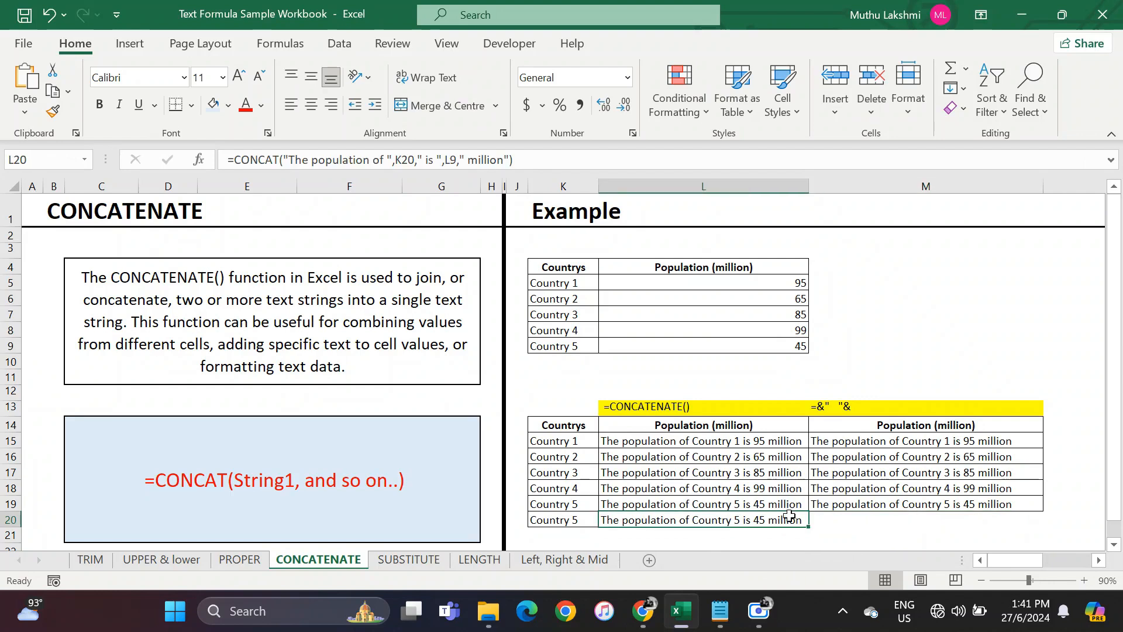
{"action": "left_click", "coordinate": [842, 521]}
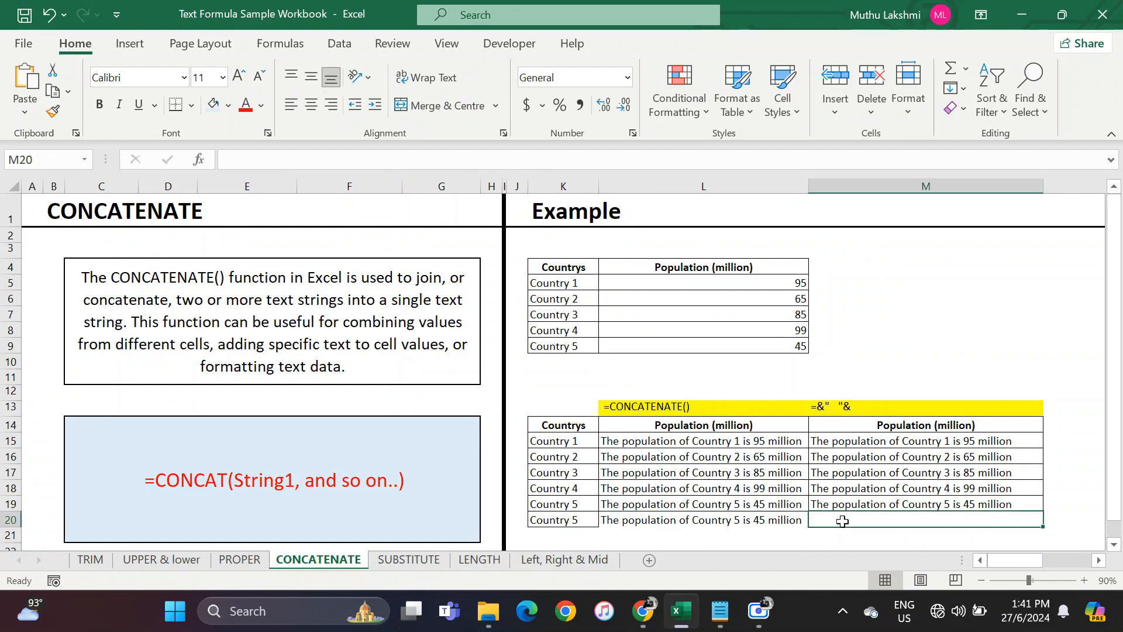
{"action": "left_click", "coordinate": [871, 504]}
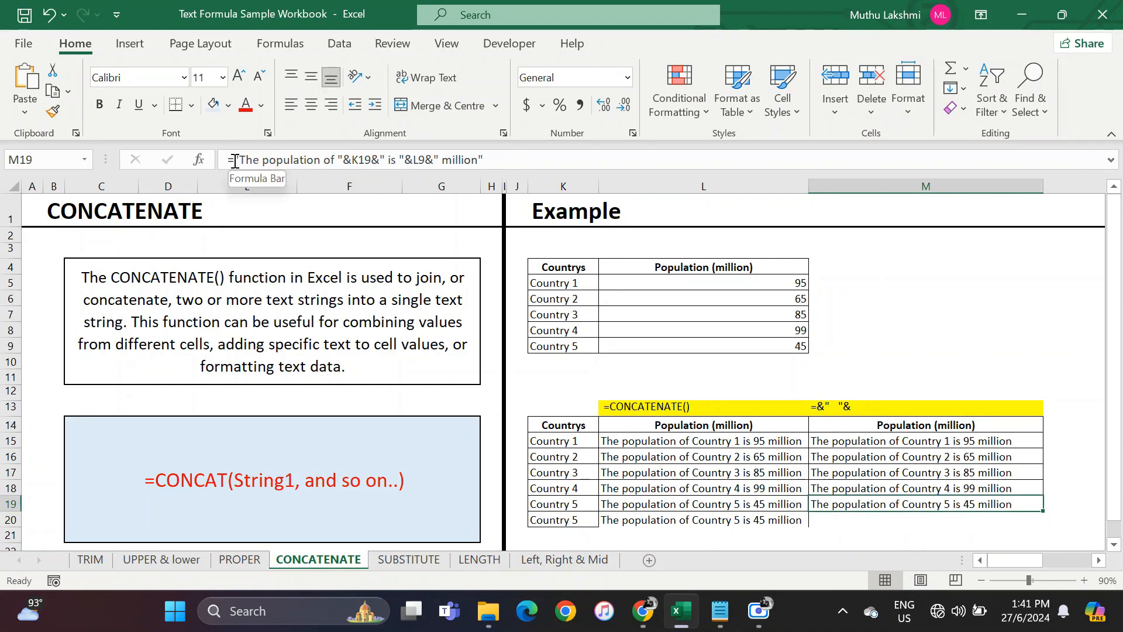
{"action": "left_click_drag", "start_coordinate": [235, 161], "coordinate": [344, 164]}
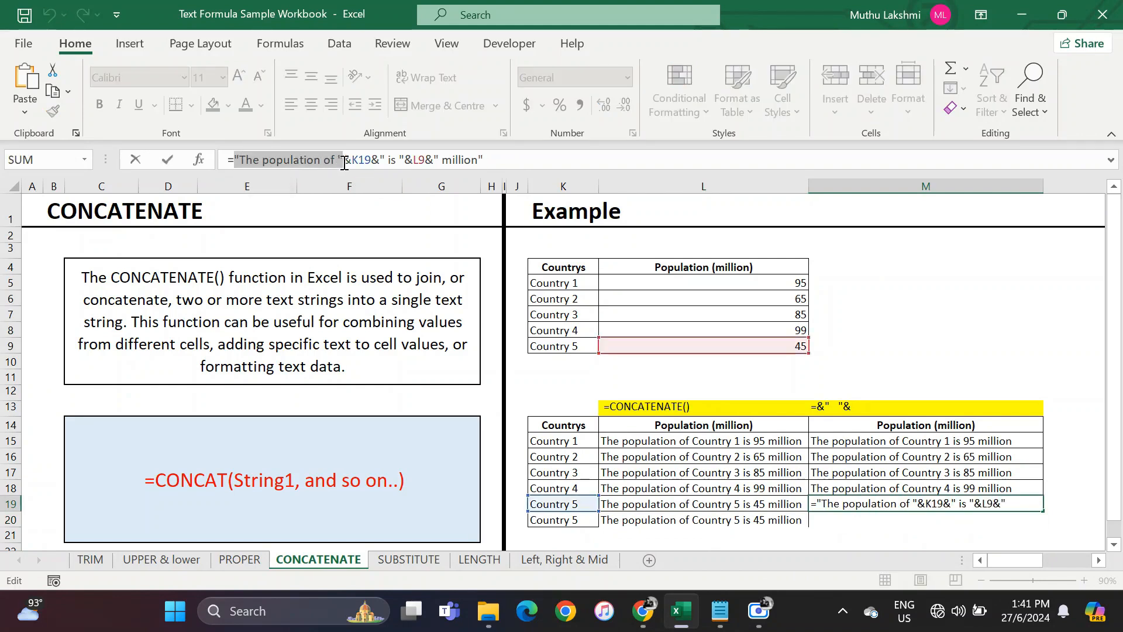
{"action": "left_click", "coordinate": [347, 159]}
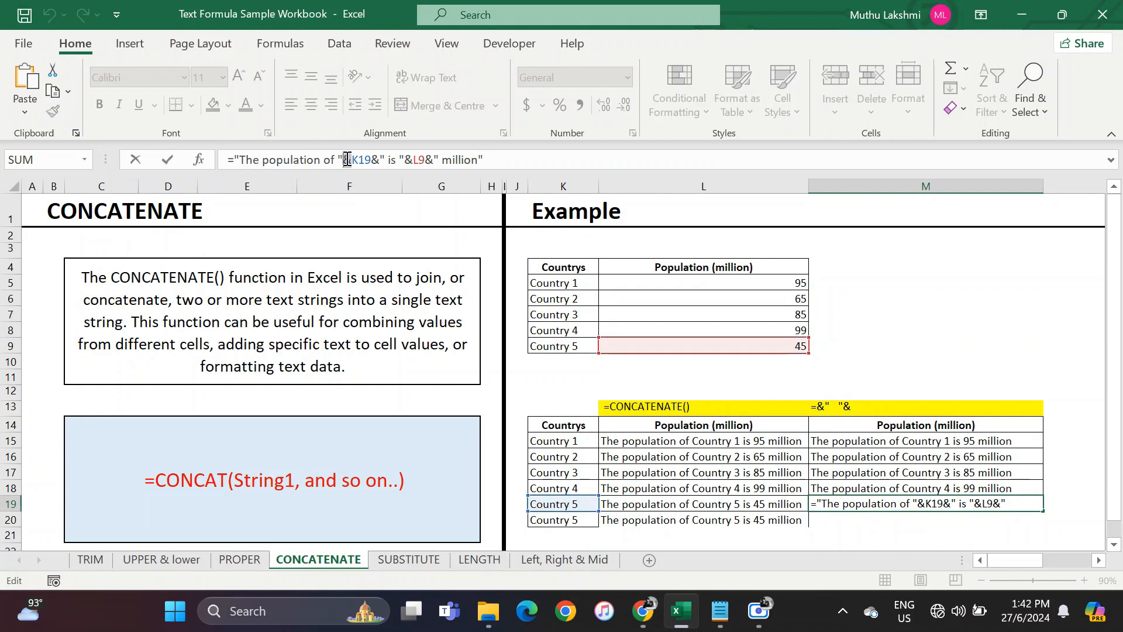
{"action": "double_click", "coordinate": [356, 159]}
{"action": "double_click", "coordinate": [377, 158]}
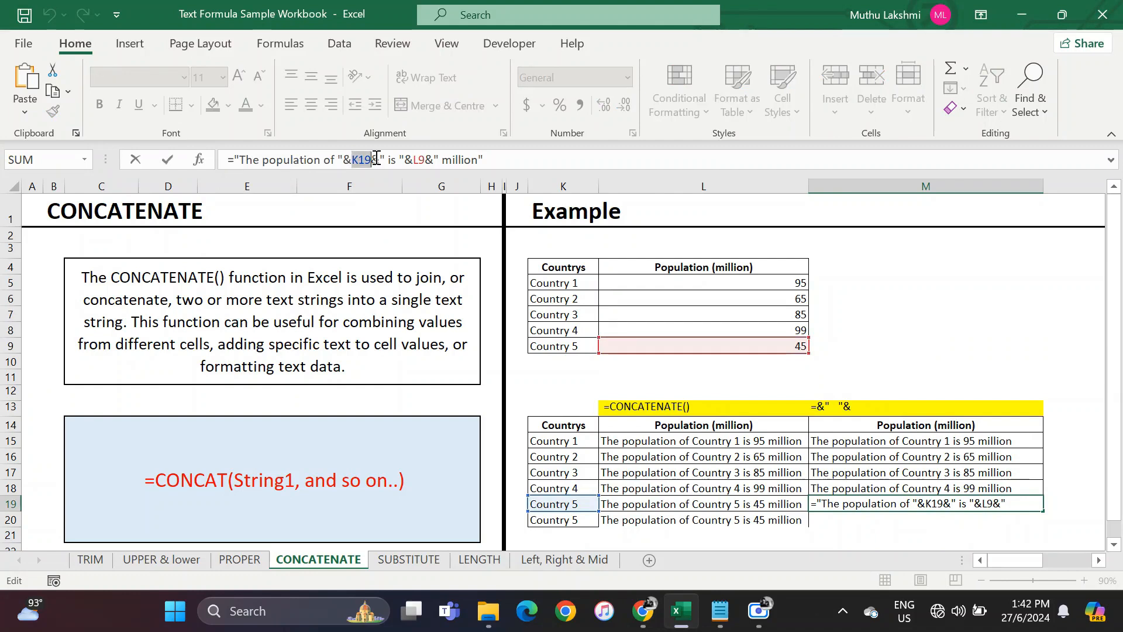
{"action": "left_click_drag", "start_coordinate": [377, 158], "coordinate": [506, 163]}
{"action": "key", "text": "ctrl+Return"}
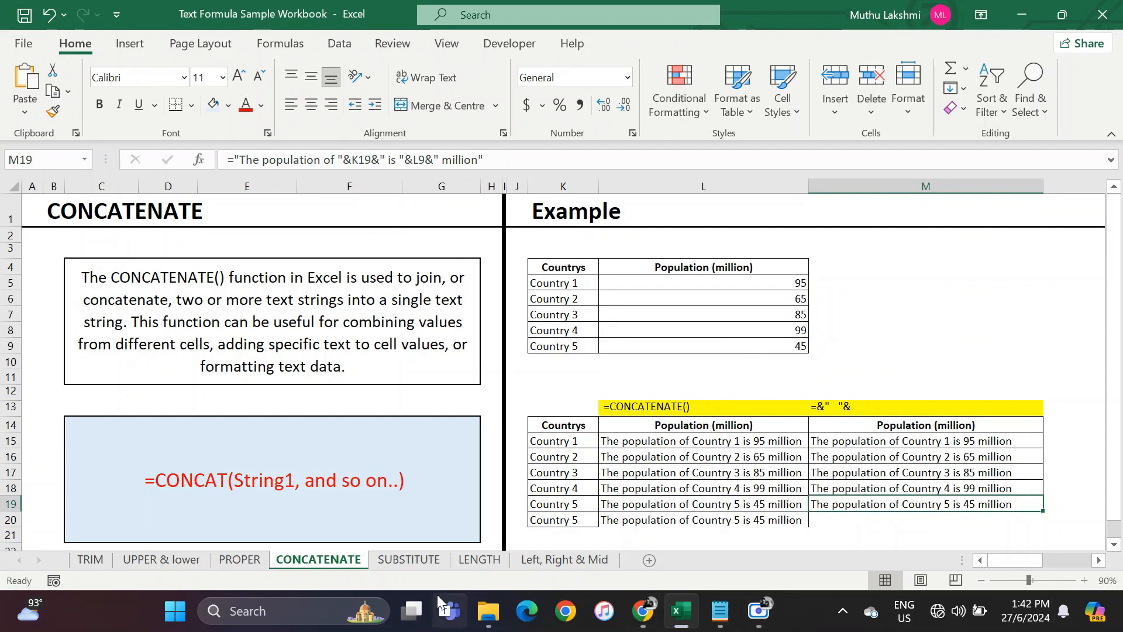
Step: Open the SUBSTITUTE sheet and examine the function's description, its syntax and the row 8 example's source text and formula
{"action": "left_click", "coordinate": [420, 565]}
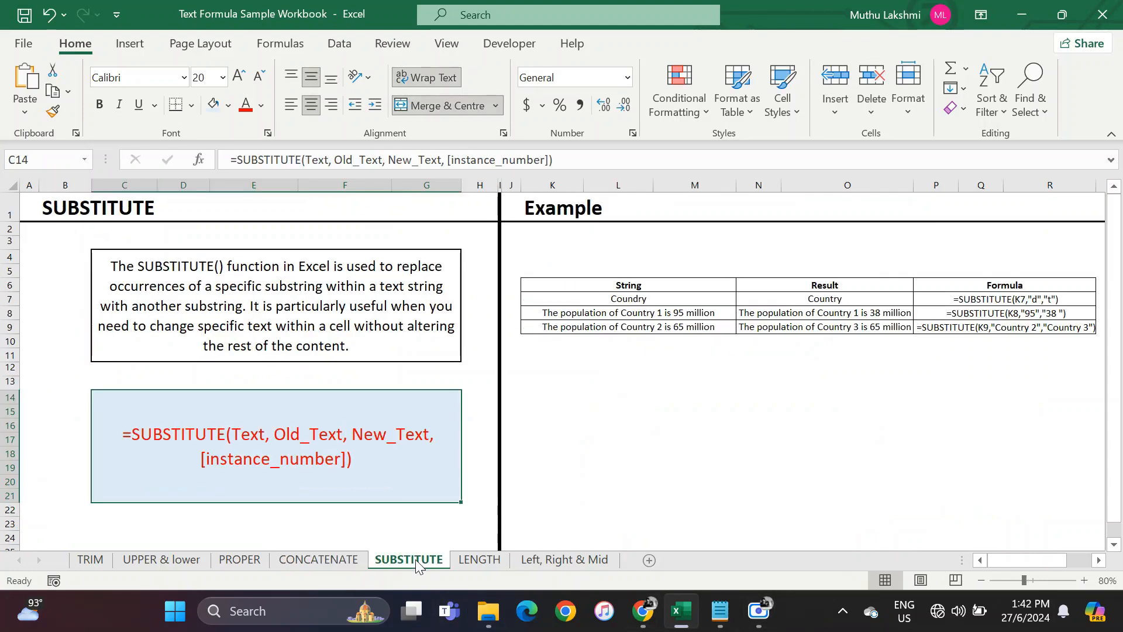
{"action": "left_click", "coordinate": [626, 438]}
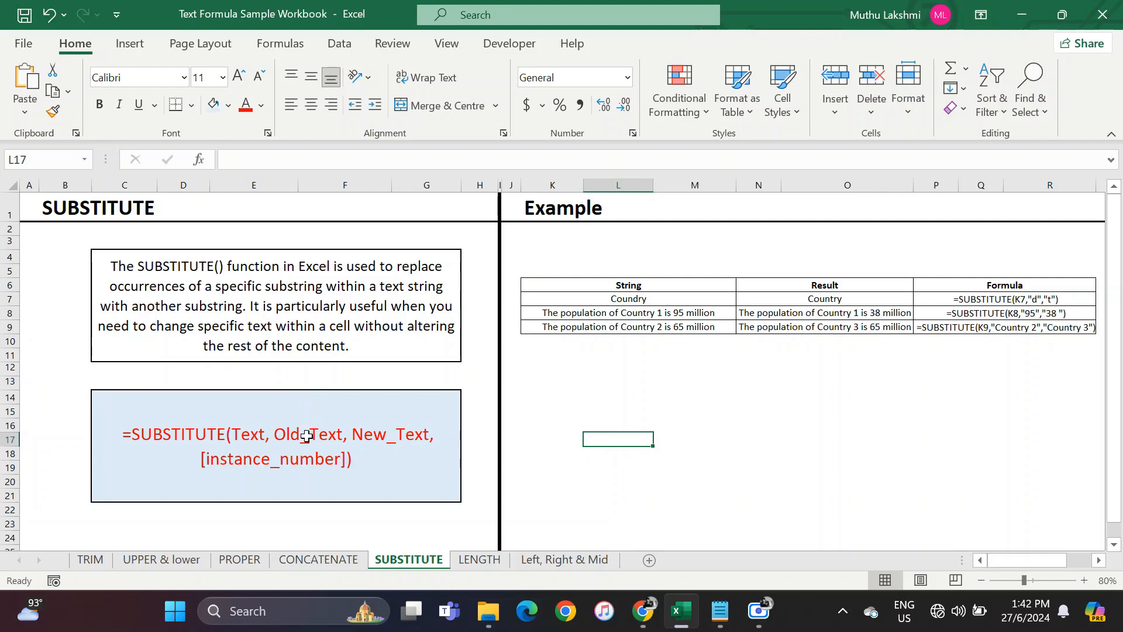
{"action": "left_click", "coordinate": [328, 316]}
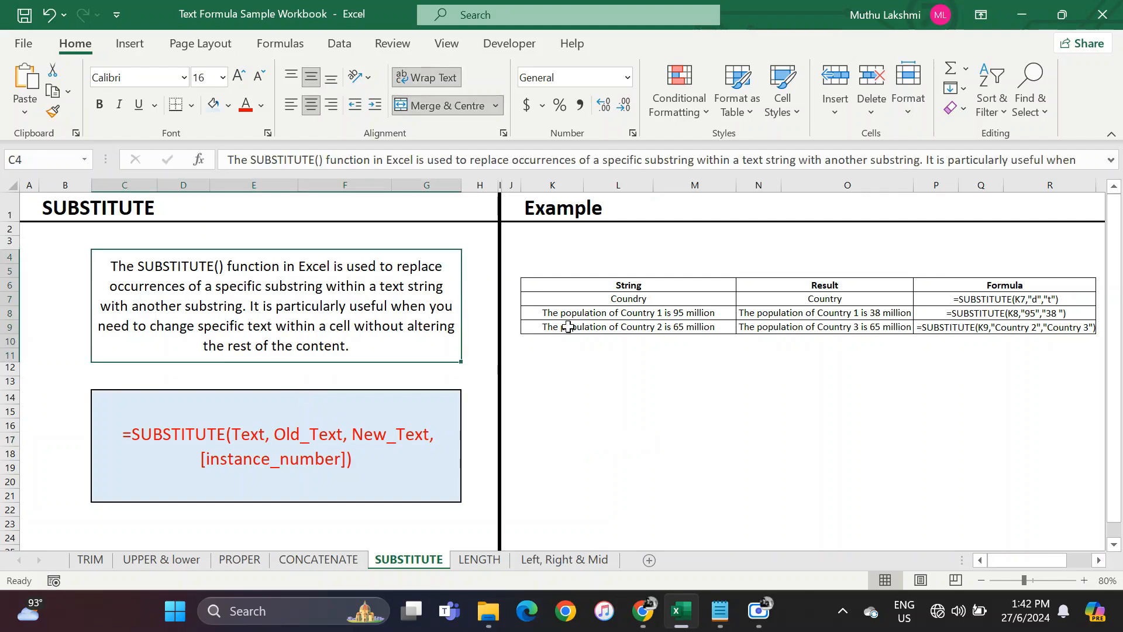
{"action": "left_click", "coordinate": [597, 316]}
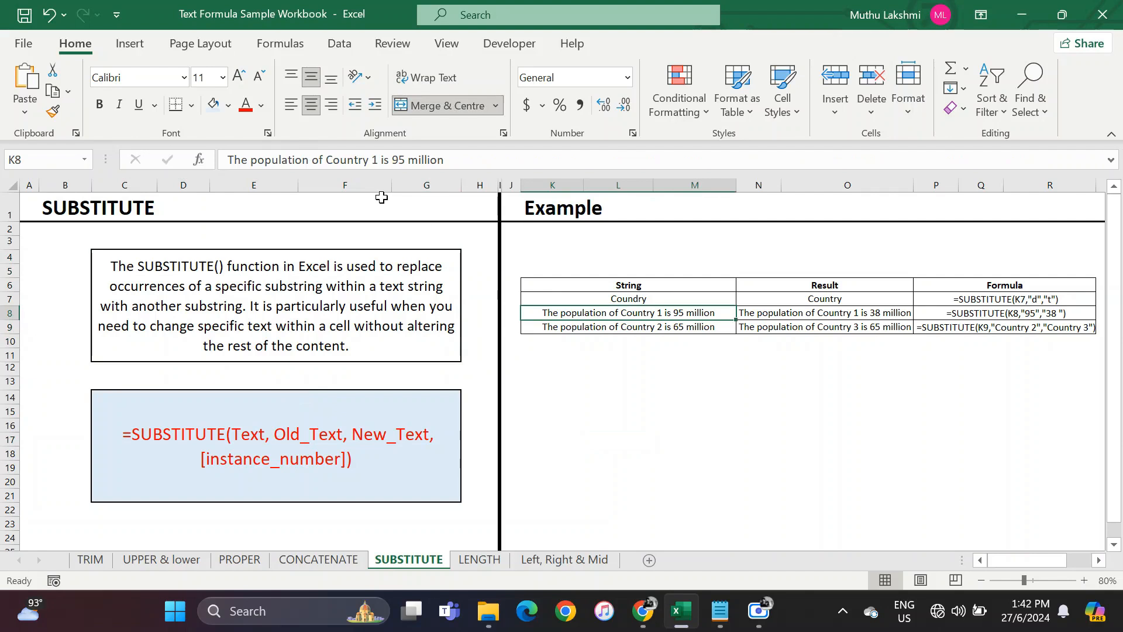
{"action": "left_click", "coordinate": [790, 322]}
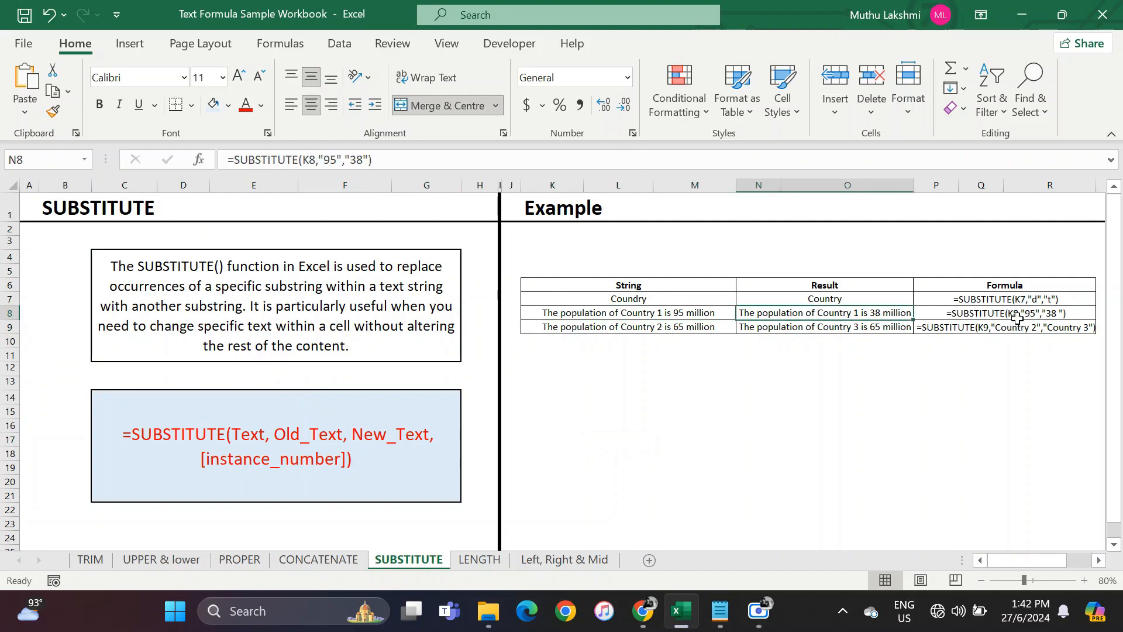
{"action": "left_click", "coordinate": [273, 439]}
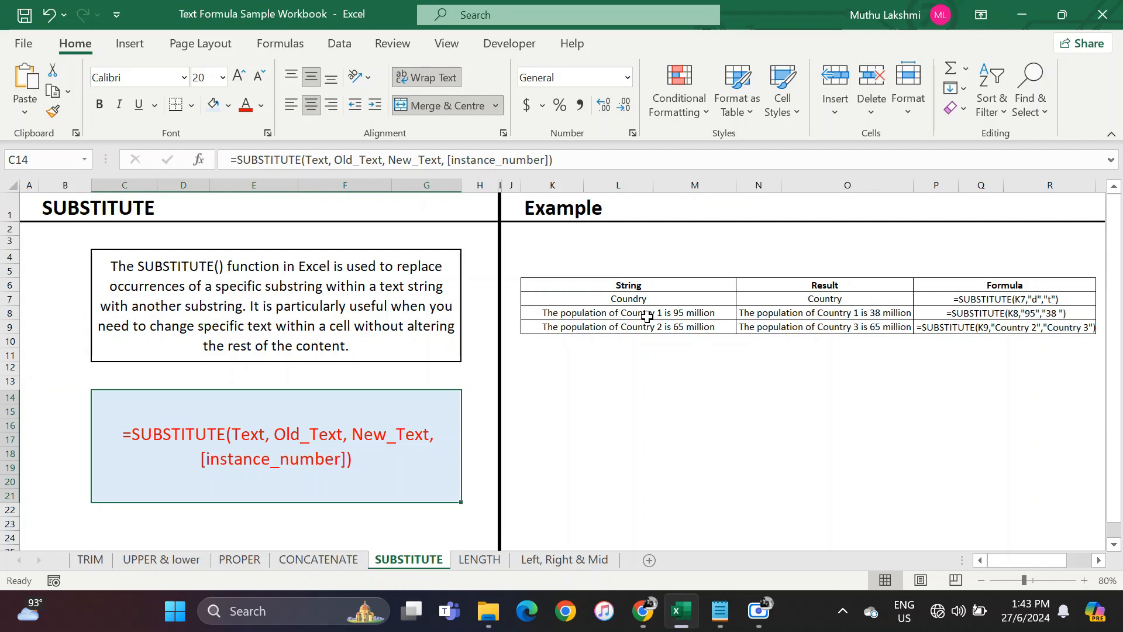
{"action": "left_click", "coordinate": [767, 316]}
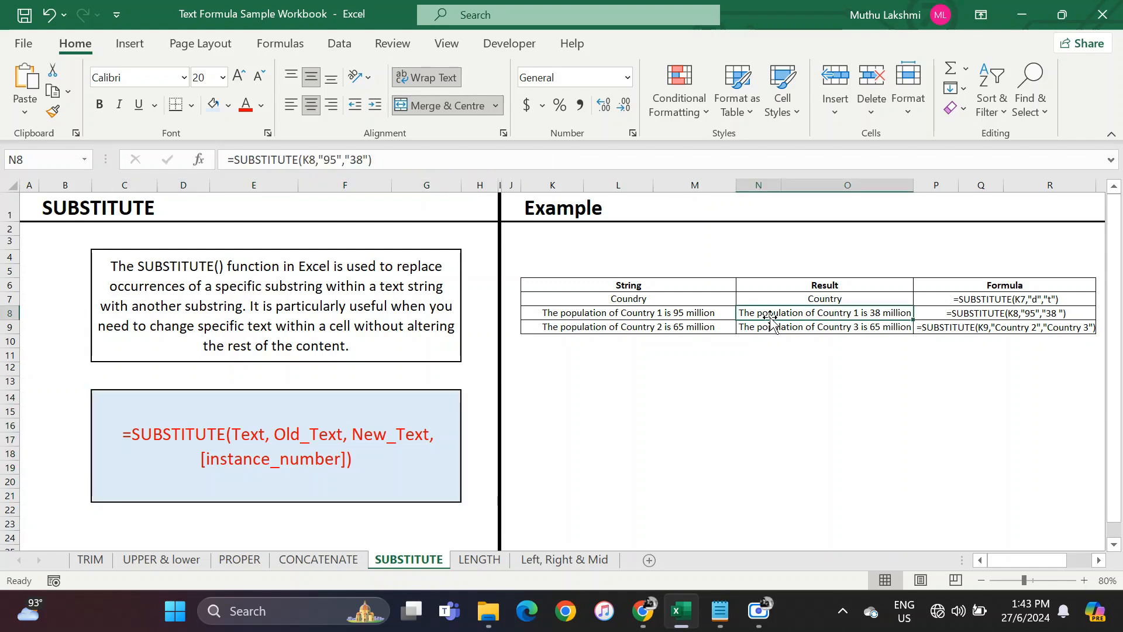
Step: Examine the SUBSTITUTE examples in rows 7 and 8, comparing source texts, results and the text, old_text and new_text arguments
{"action": "left_click", "coordinate": [654, 316]}
{"action": "left_click", "coordinate": [658, 299]}
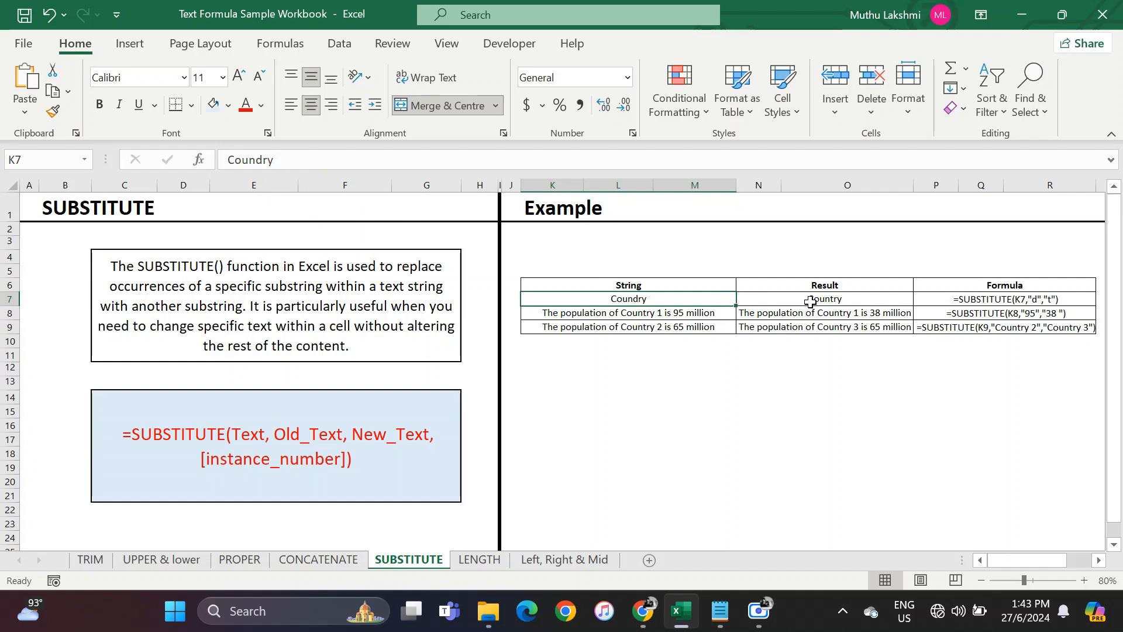
{"action": "left_click", "coordinate": [986, 302]}
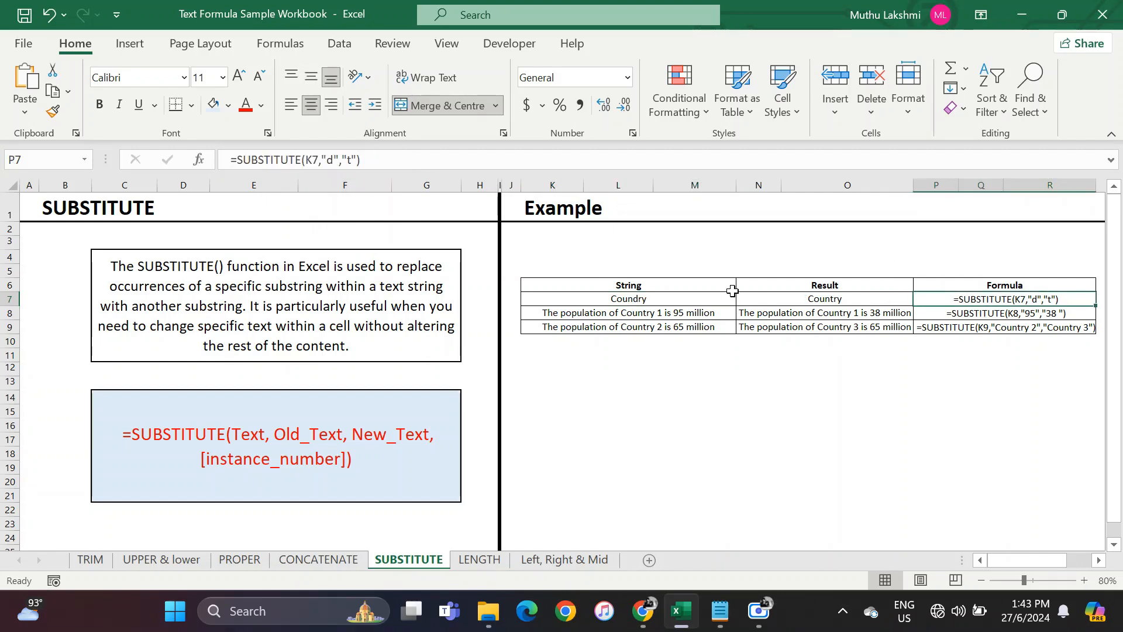
{"action": "left_click", "coordinate": [824, 303]}
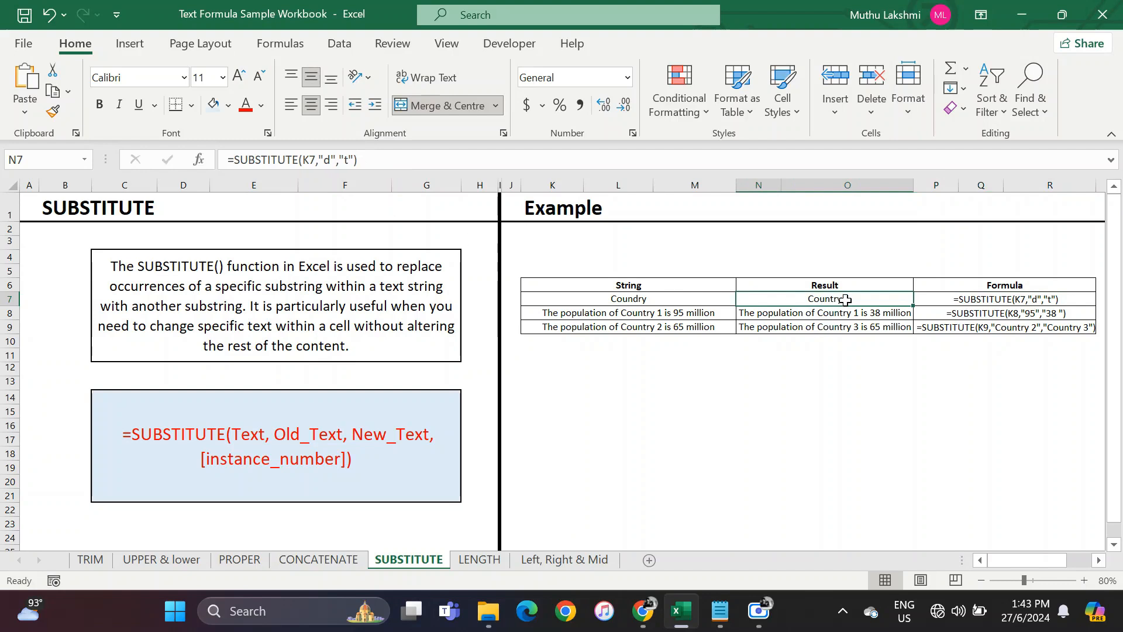
{"action": "left_click", "coordinate": [688, 316]}
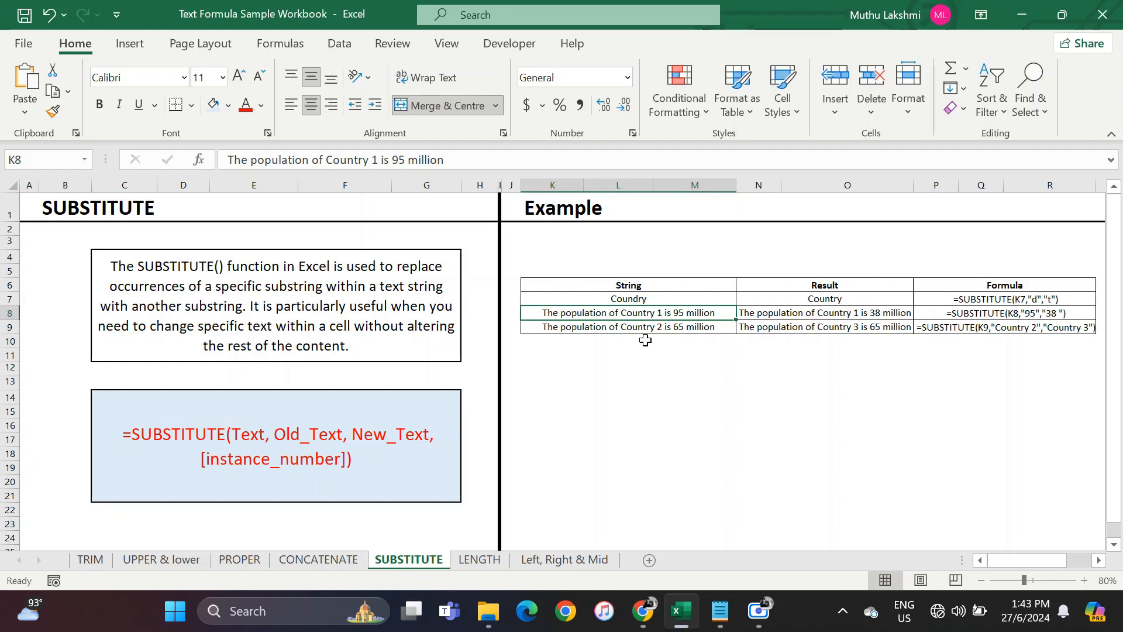
{"action": "left_click", "coordinate": [881, 312]}
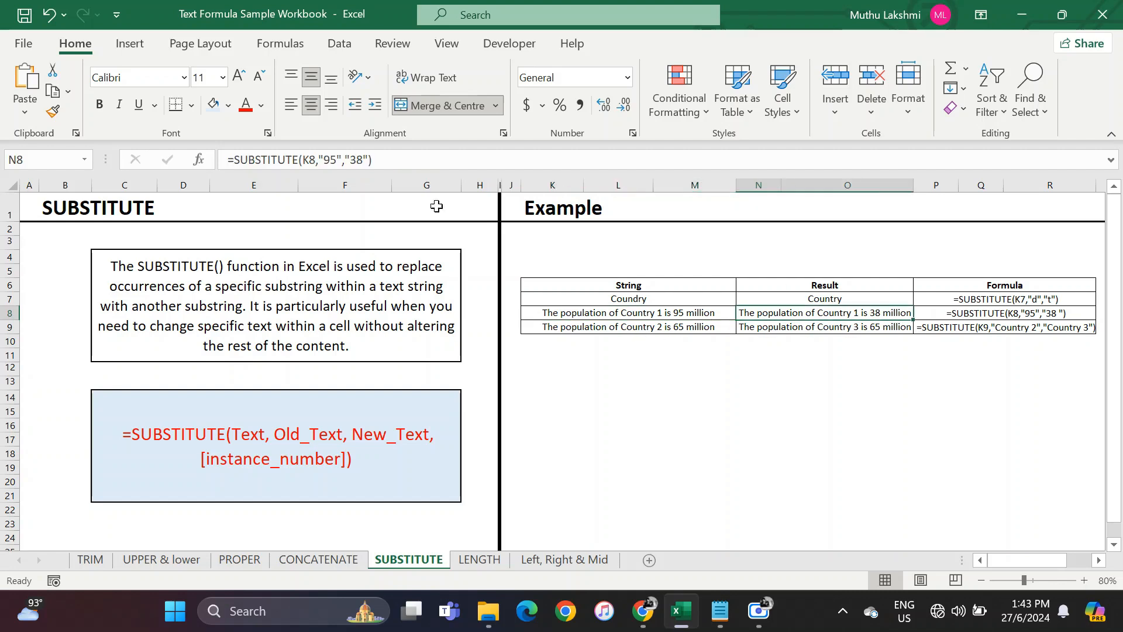
{"action": "left_click", "coordinate": [310, 160]}
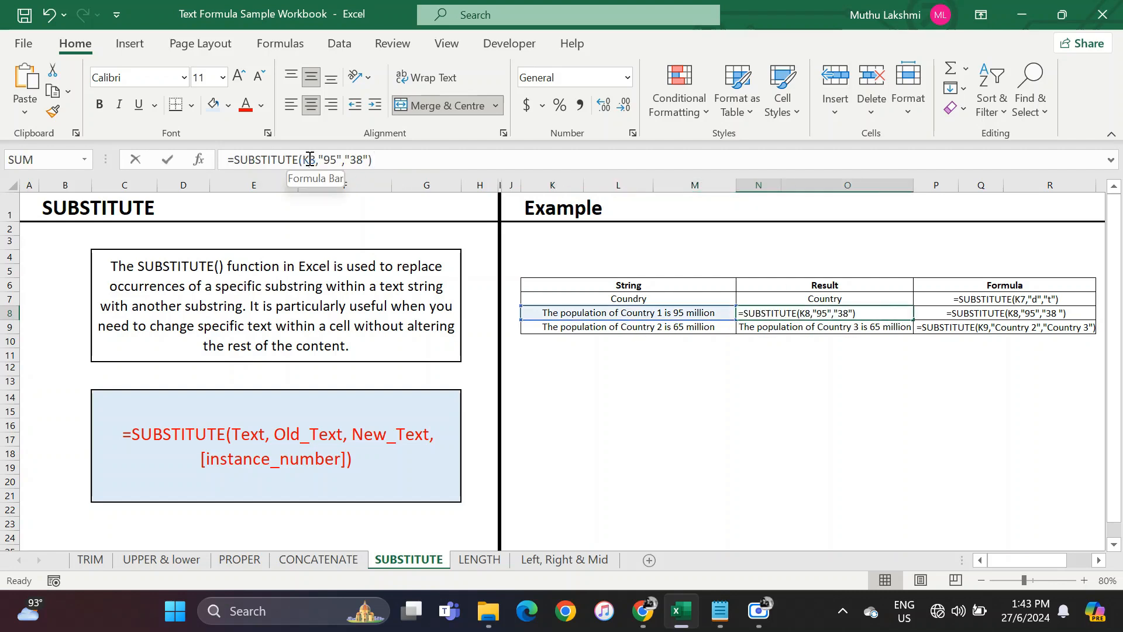
{"action": "left_click", "coordinate": [341, 160]}
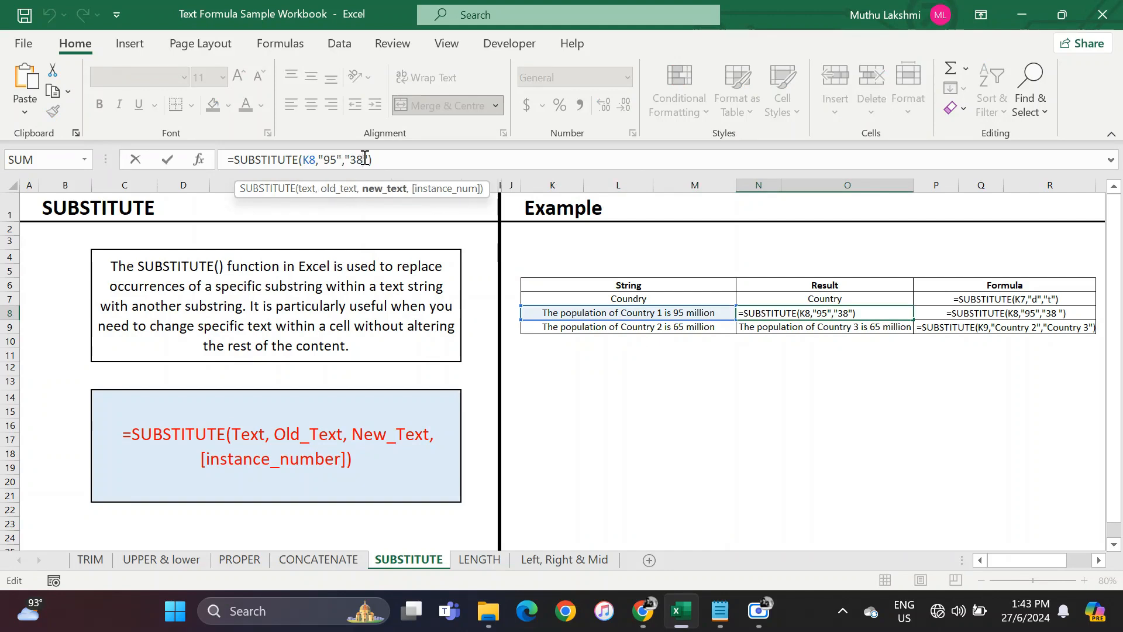
{"action": "key", "text": "ctrl+Return"}
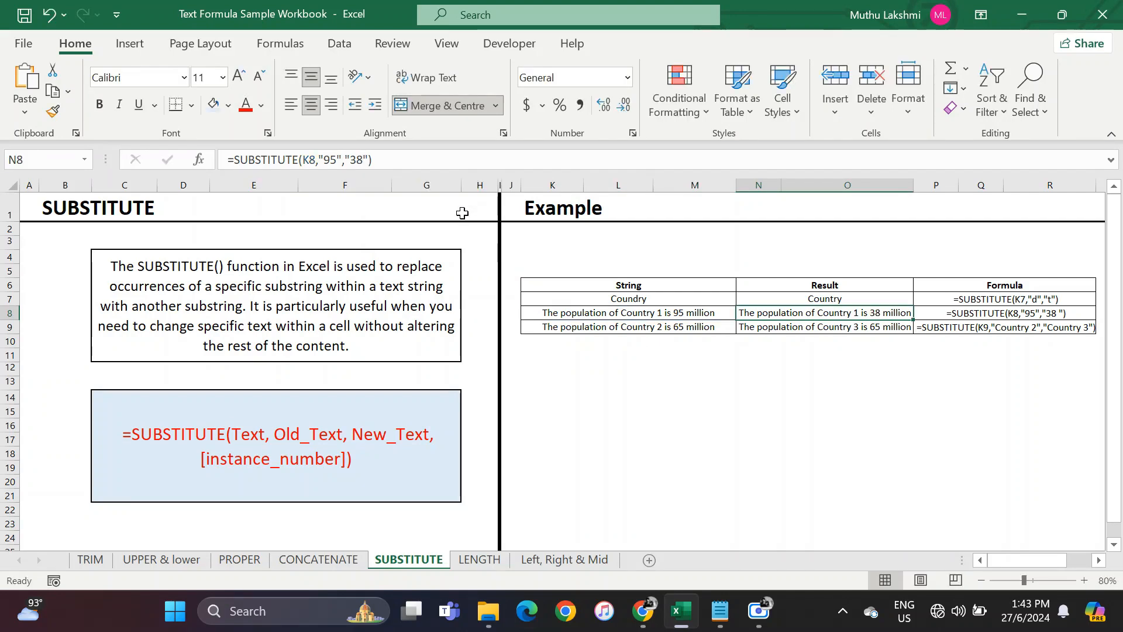
Step: Add 2 as the instance number to the SUBSTITUTE formula in N9
{"action": "left_click", "coordinate": [762, 329]}
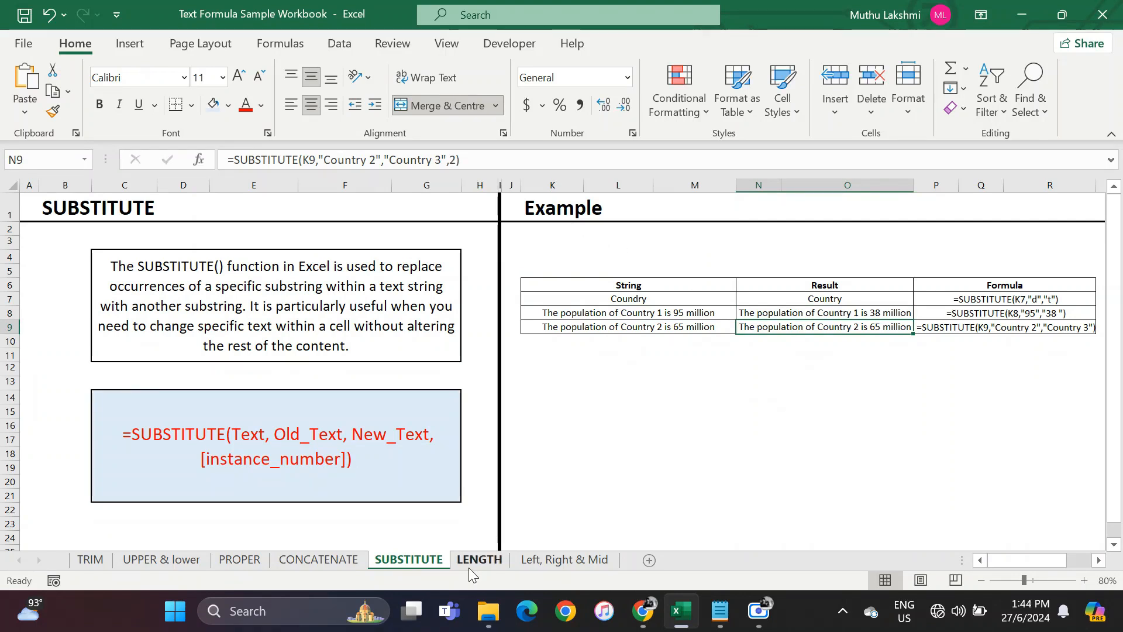
Step: Open the LENGTH sheet and examine the LEN description, its syntax, the country names in L5:L9 and the formula in M5
{"action": "left_click", "coordinate": [471, 563]}
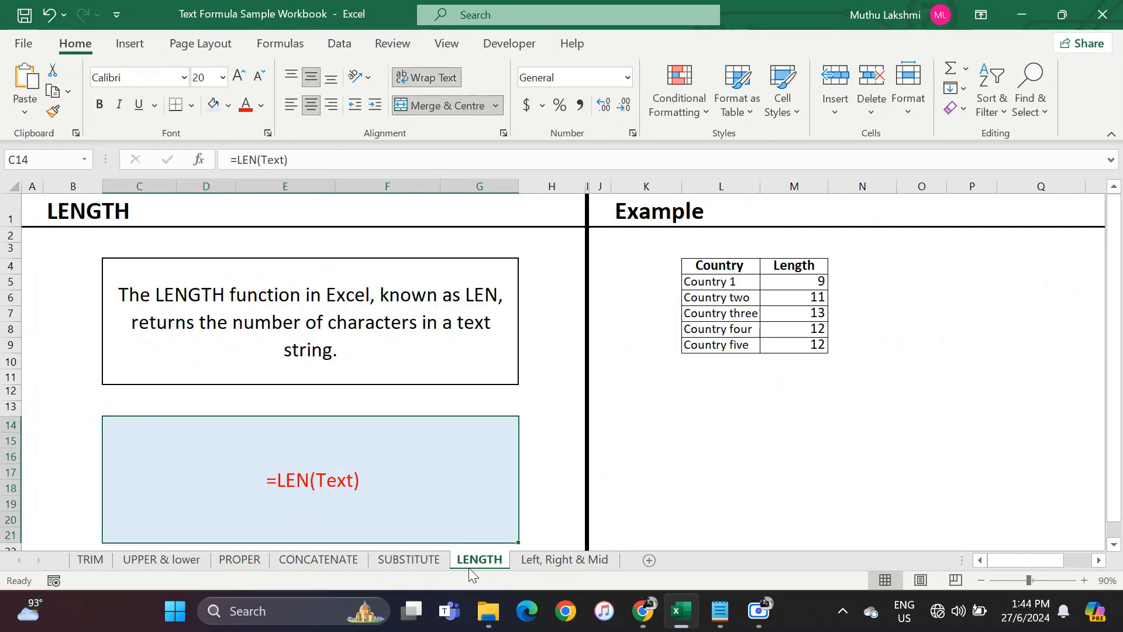
{"action": "left_click", "coordinate": [421, 348]}
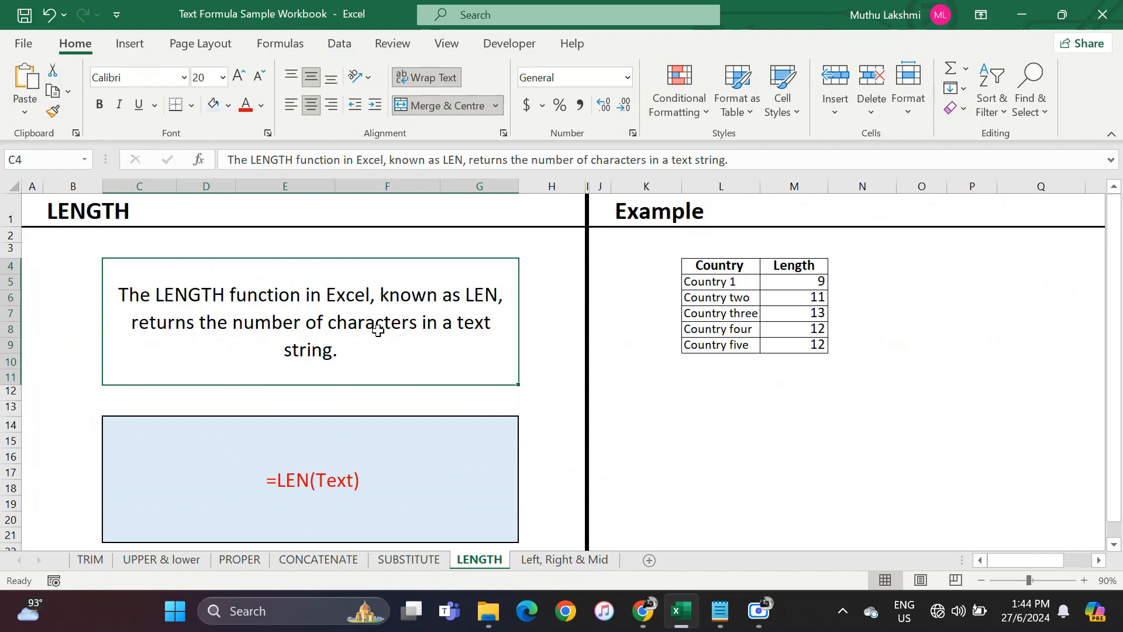
{"action": "left_click", "coordinate": [376, 449]}
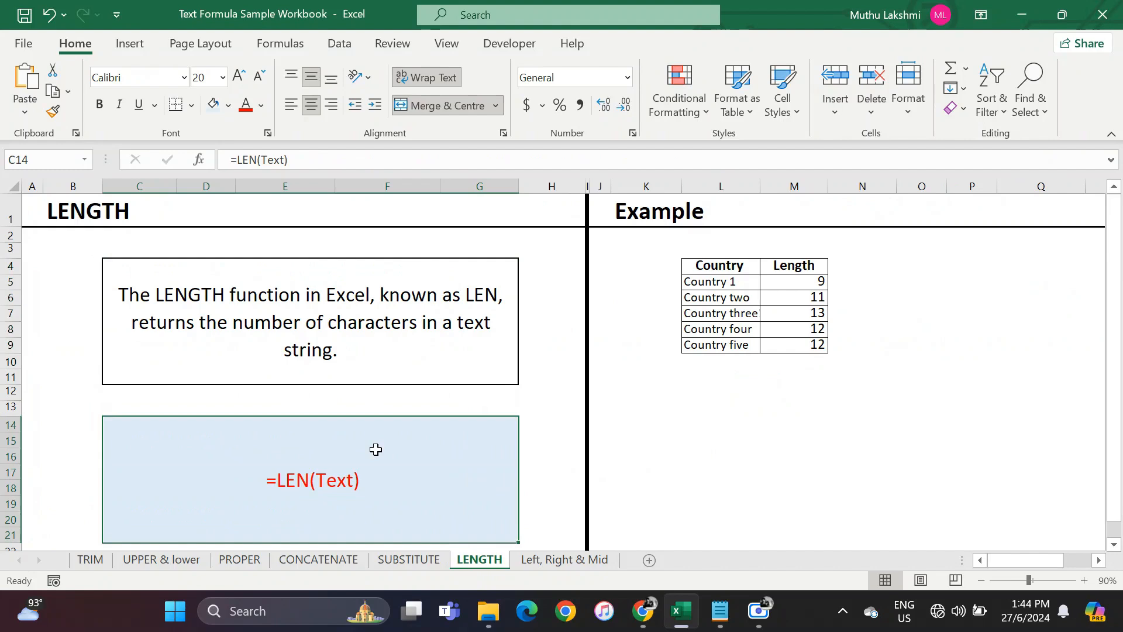
{"action": "left_click", "coordinate": [363, 323]}
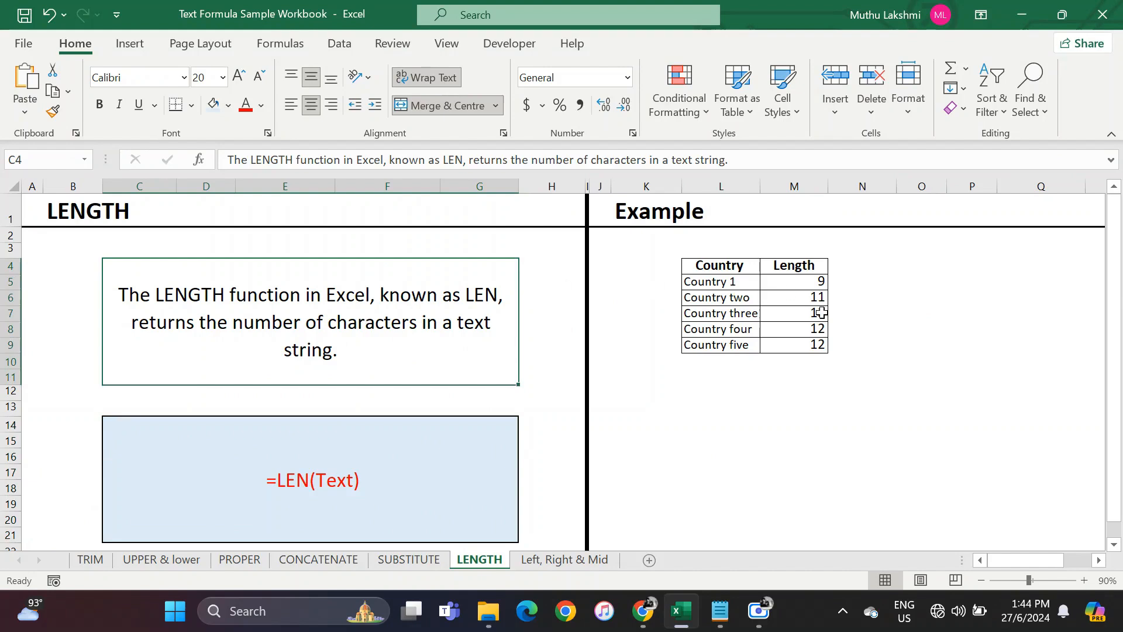
{"action": "left_click_drag", "start_coordinate": [724, 285], "coordinate": [727, 345]}
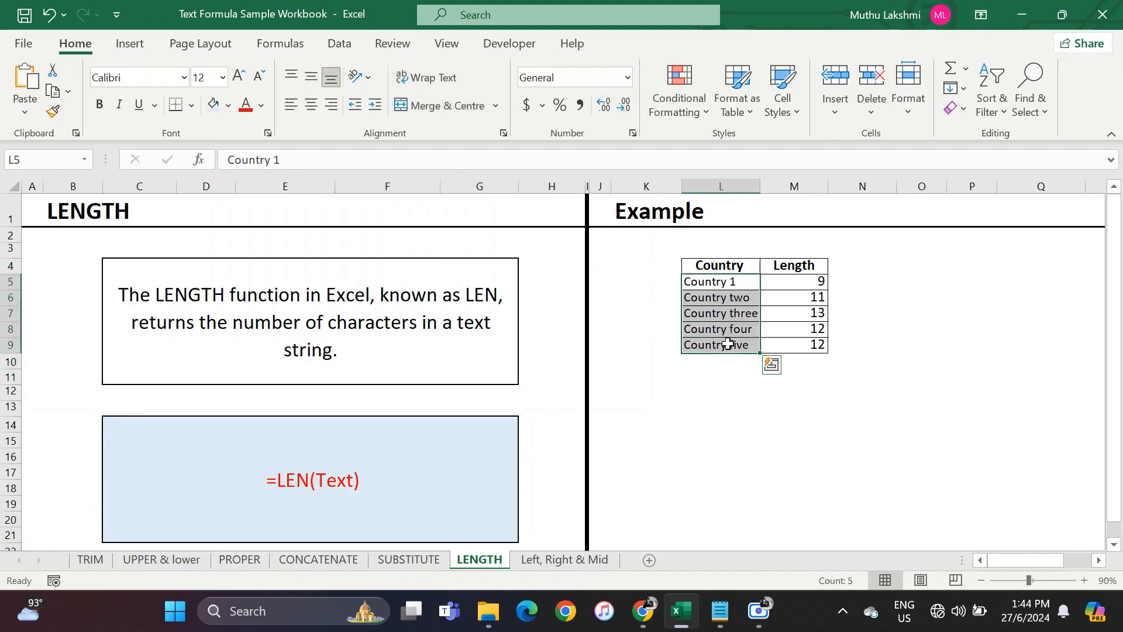
{"action": "left_click", "coordinate": [792, 283]}
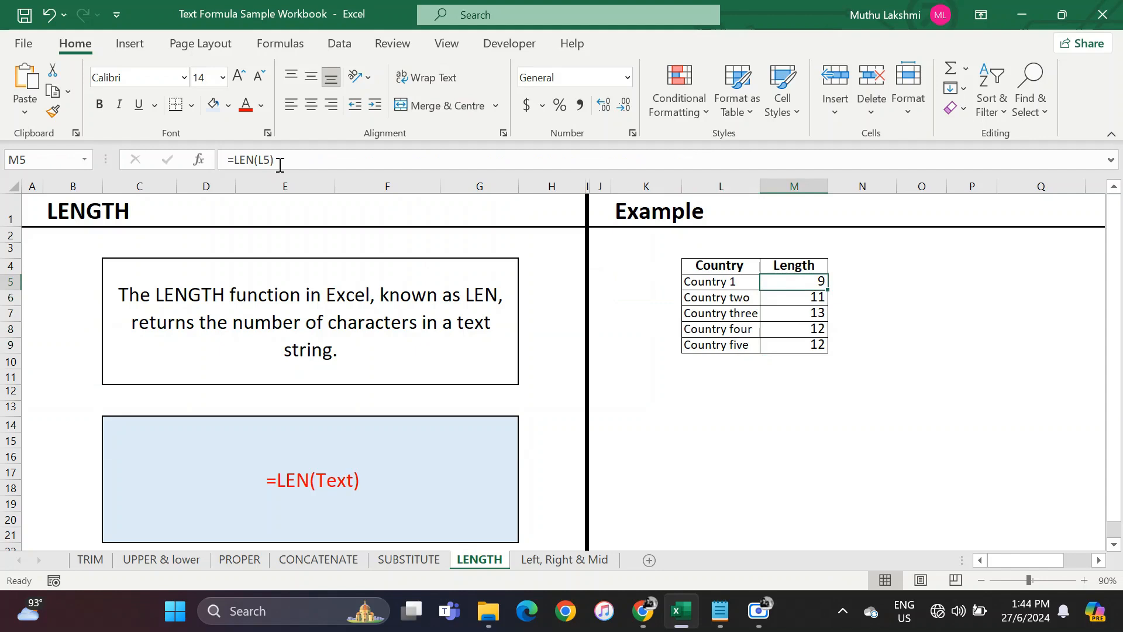
{"action": "left_click", "coordinate": [842, 280]}
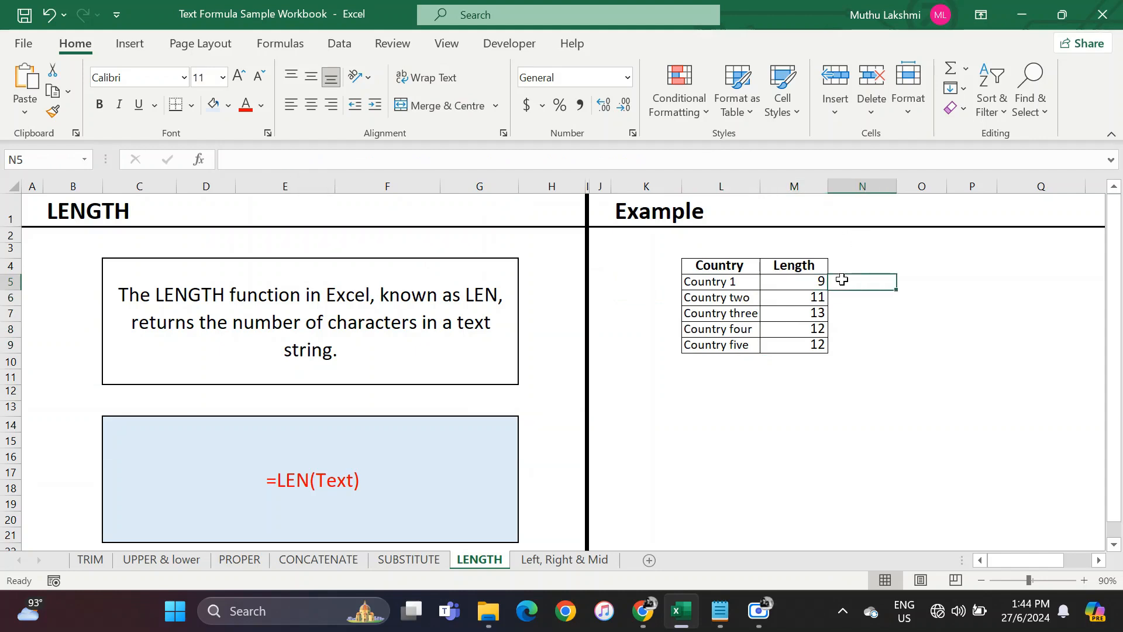
{"action": "type", "text": "=len"}
{"action": "key", "text": "Tab"}
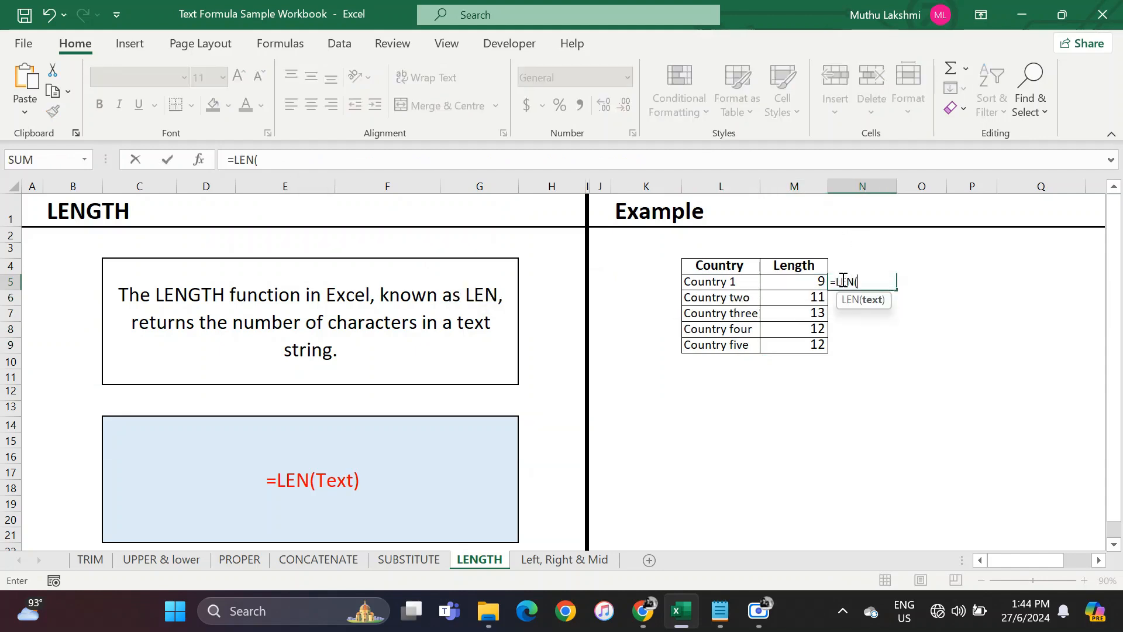
{"action": "left_click", "coordinate": [734, 282]}
{"action": "key", "text": "Page_Down"}
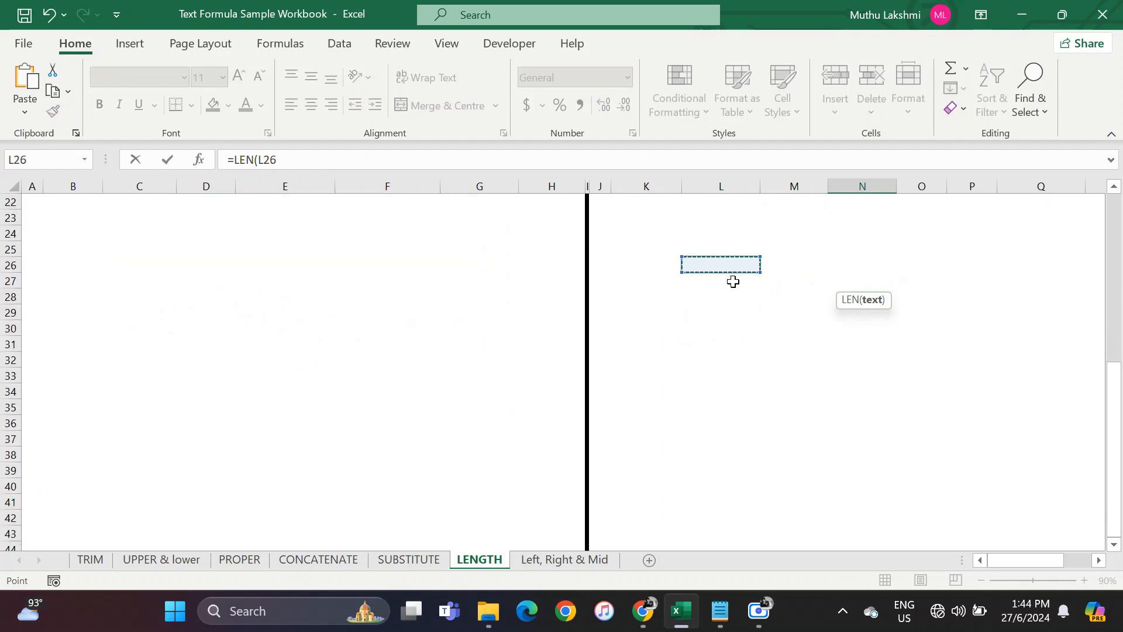
{"action": "key", "text": "Page_Up"}
{"action": "key", "text": "Escape"}
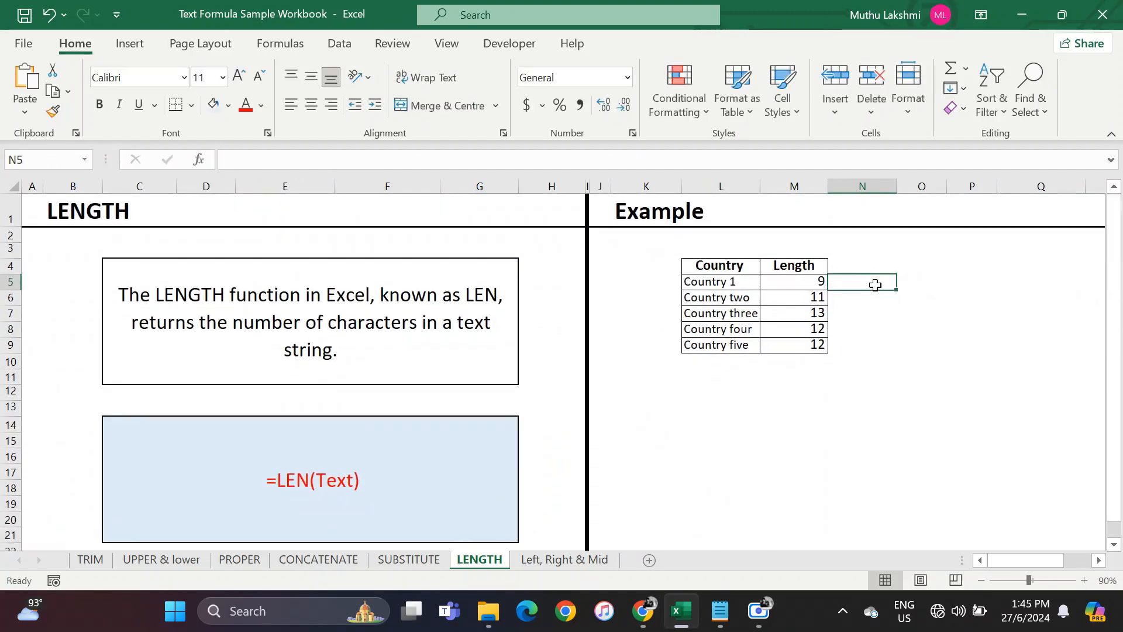
Step: Enter the formula =LEN(L5) in N5 to count the characters of the Country 1 text
{"action": "type", "text": "=len"}
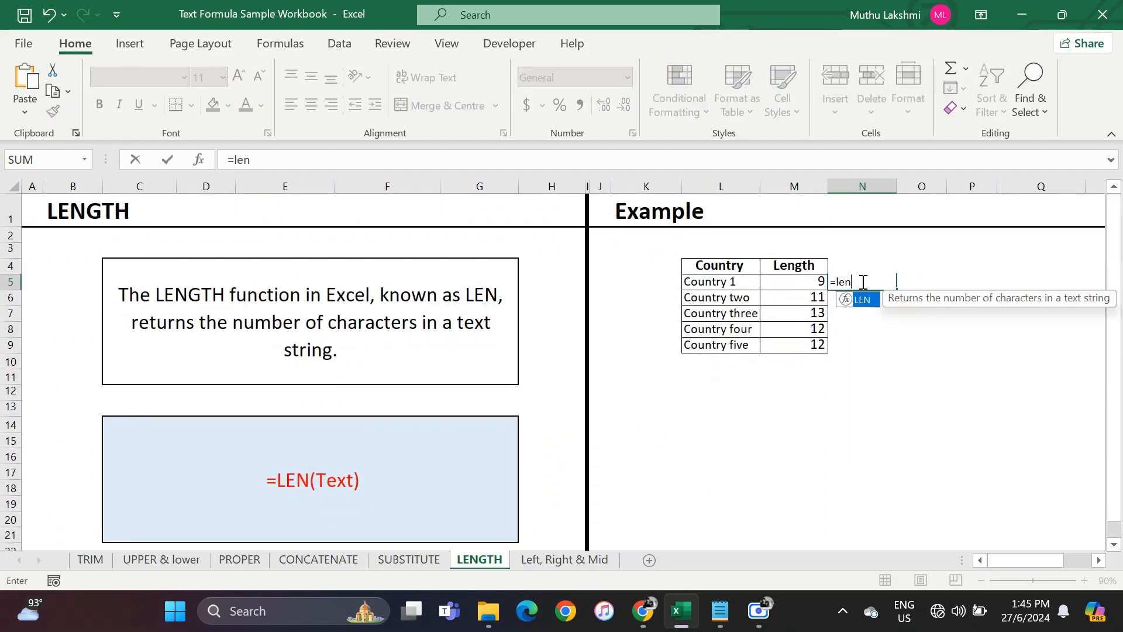
{"action": "key", "text": "Tab"}
{"action": "left_click", "coordinate": [715, 283]}
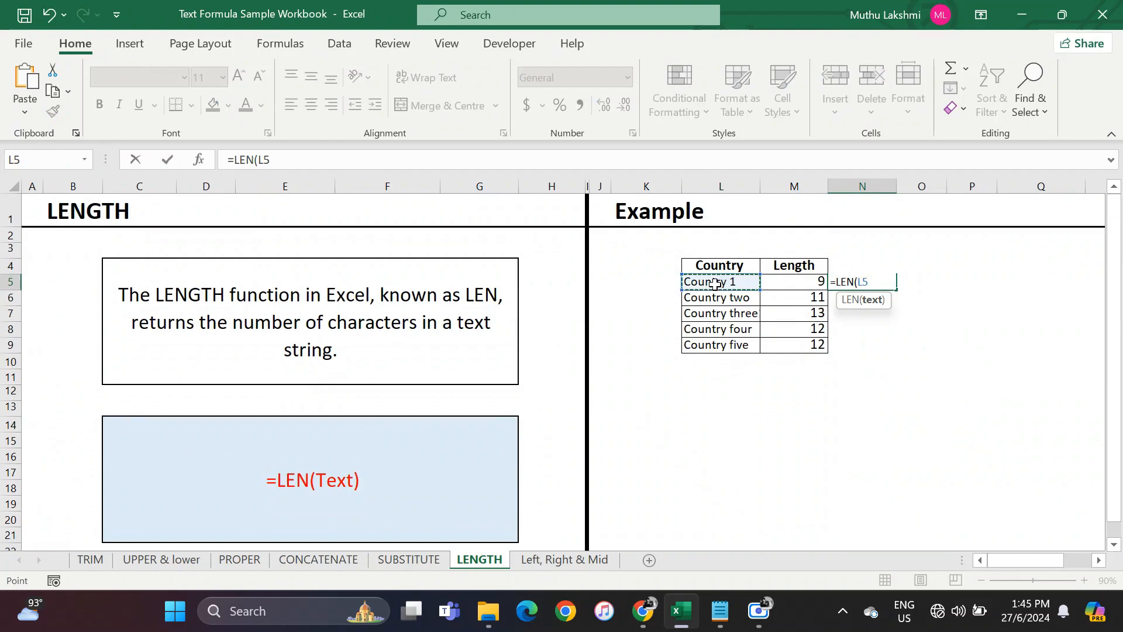
{"action": "type", "text": ")"}
{"action": "key", "text": "Return"}
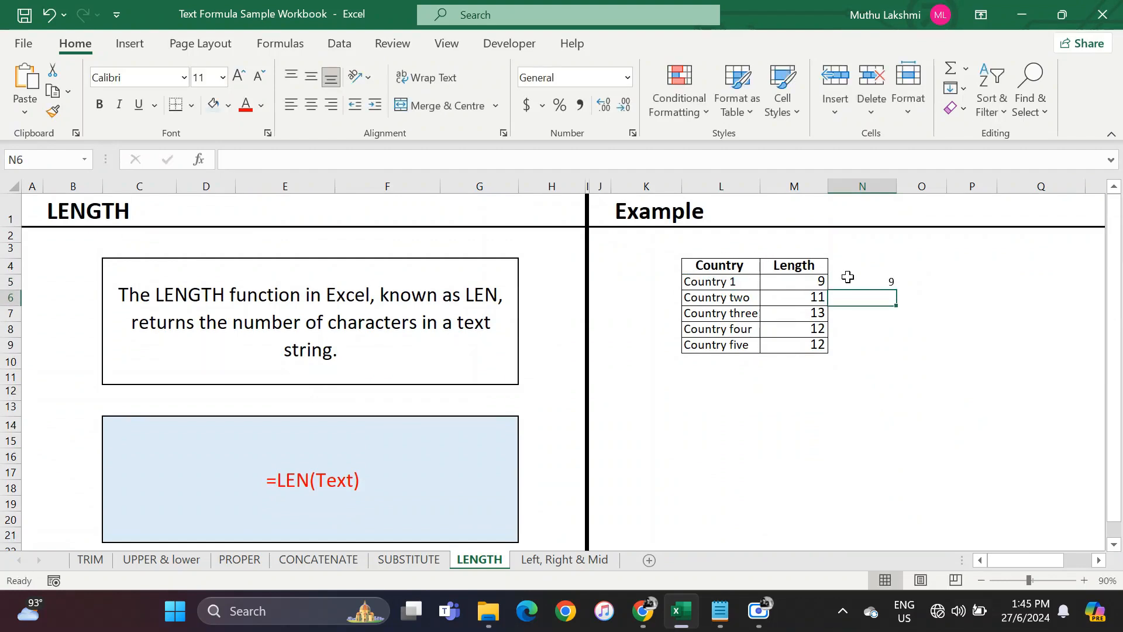
Step: Fill the LEN formula from N5 down through N9 and check it against the country names
{"action": "left_click_drag", "start_coordinate": [848, 277], "coordinate": [852, 339]}
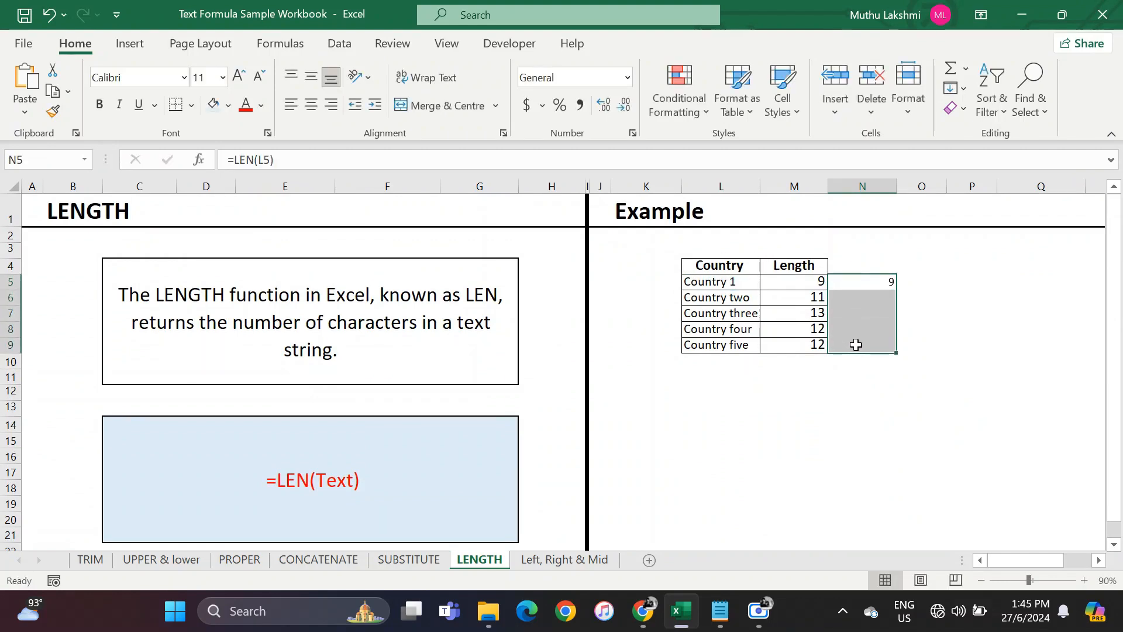
{"action": "key", "text": "ctrl+d"}
{"action": "left_click", "coordinate": [865, 309]}
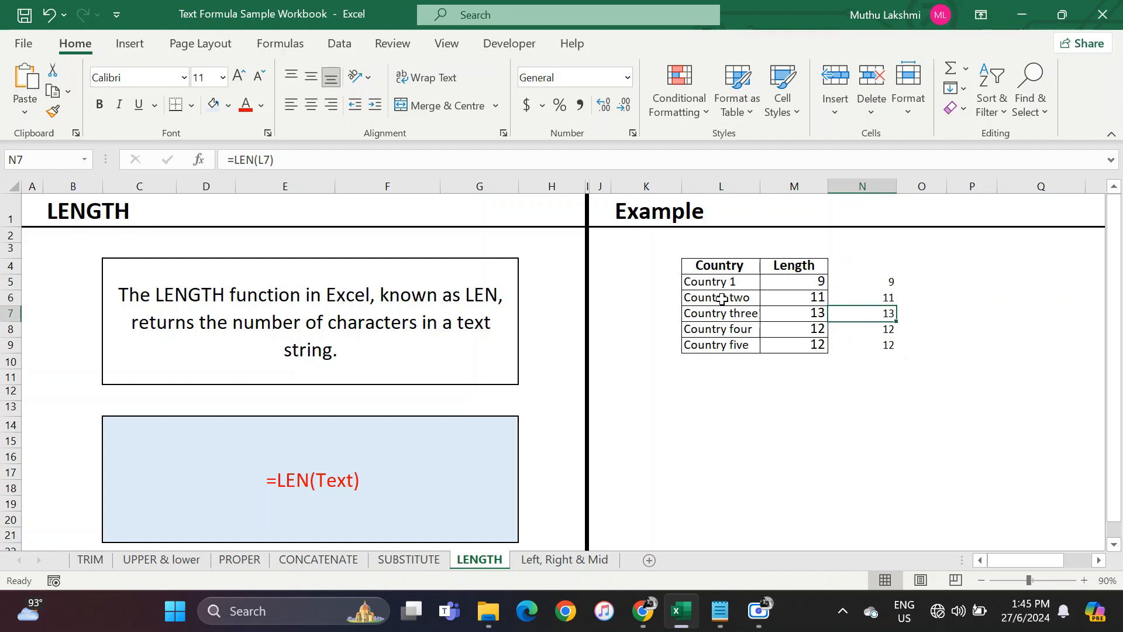
{"action": "left_click", "coordinate": [713, 283]}
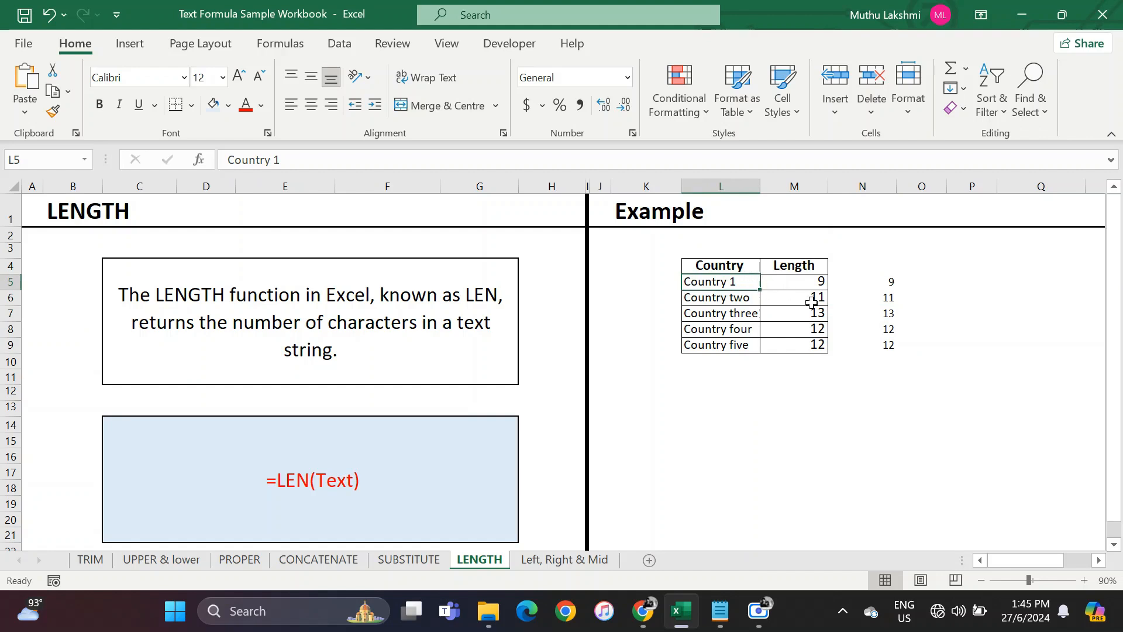
{"action": "left_click", "coordinate": [890, 281]}
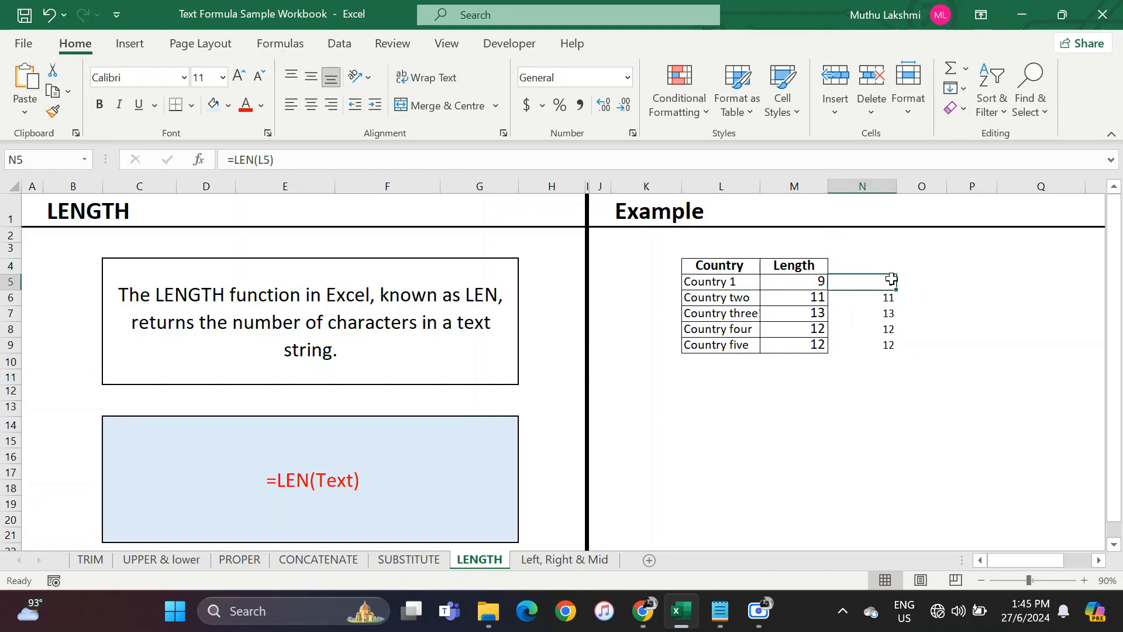
Step: Open the Left, Right & Mid sheet and change the Address header in L5 to "Date"
{"action": "left_click", "coordinate": [537, 561]}
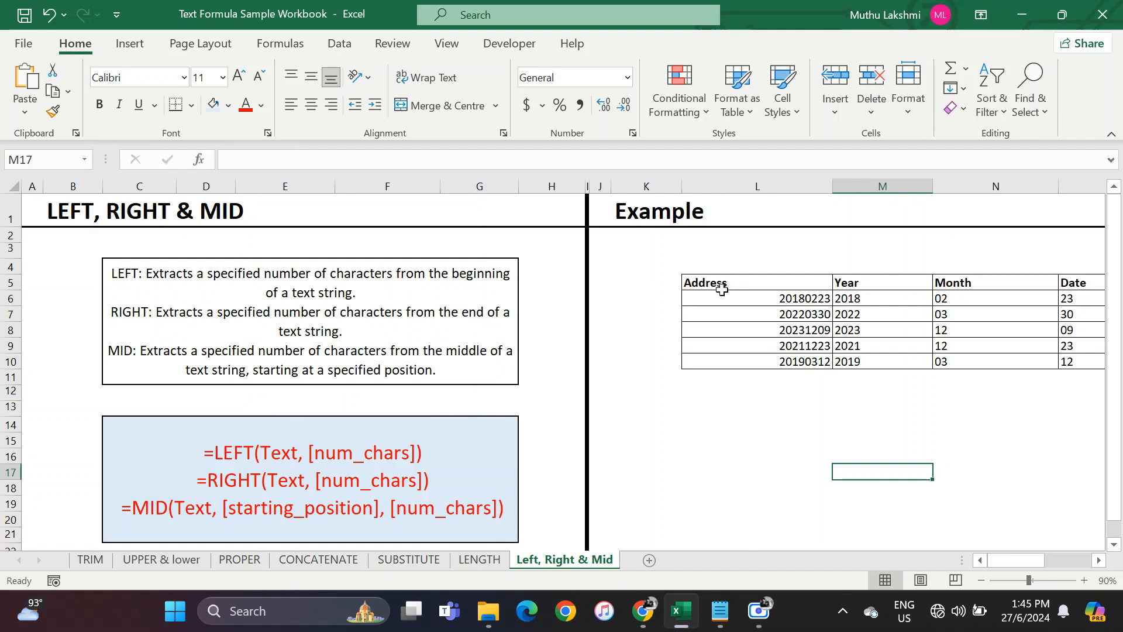
{"action": "left_click", "coordinate": [752, 298]}
{"action": "scroll", "coordinate": [754, 296], "scroll_direction": "right", "scroll_amount": 3}
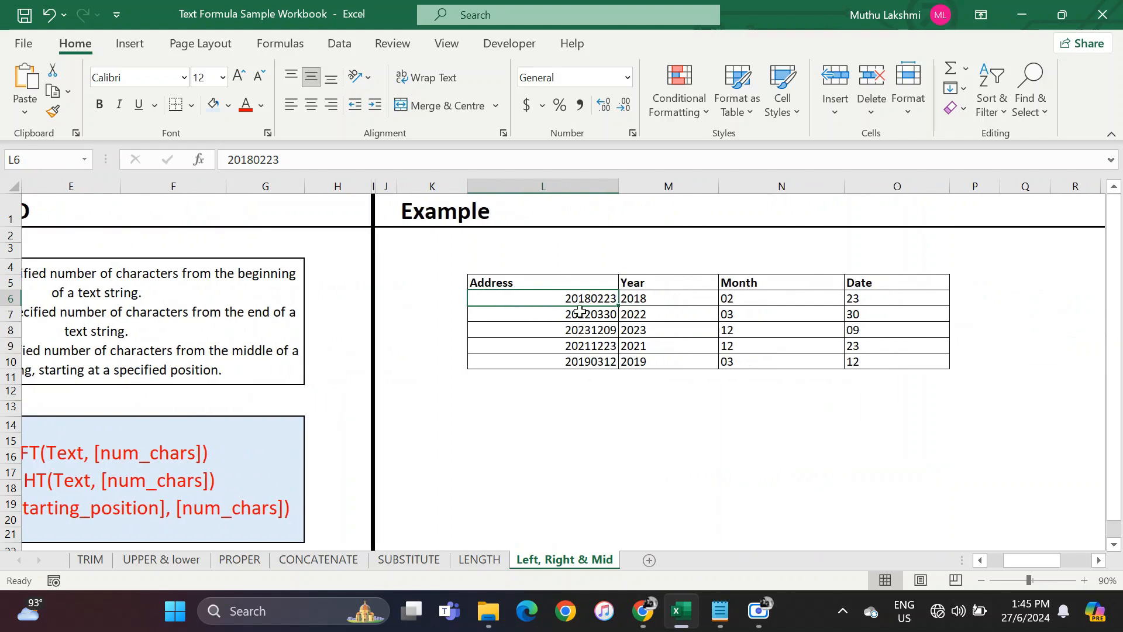
{"action": "left_click", "coordinate": [513, 282]}
{"action": "type", "text": "Date"}
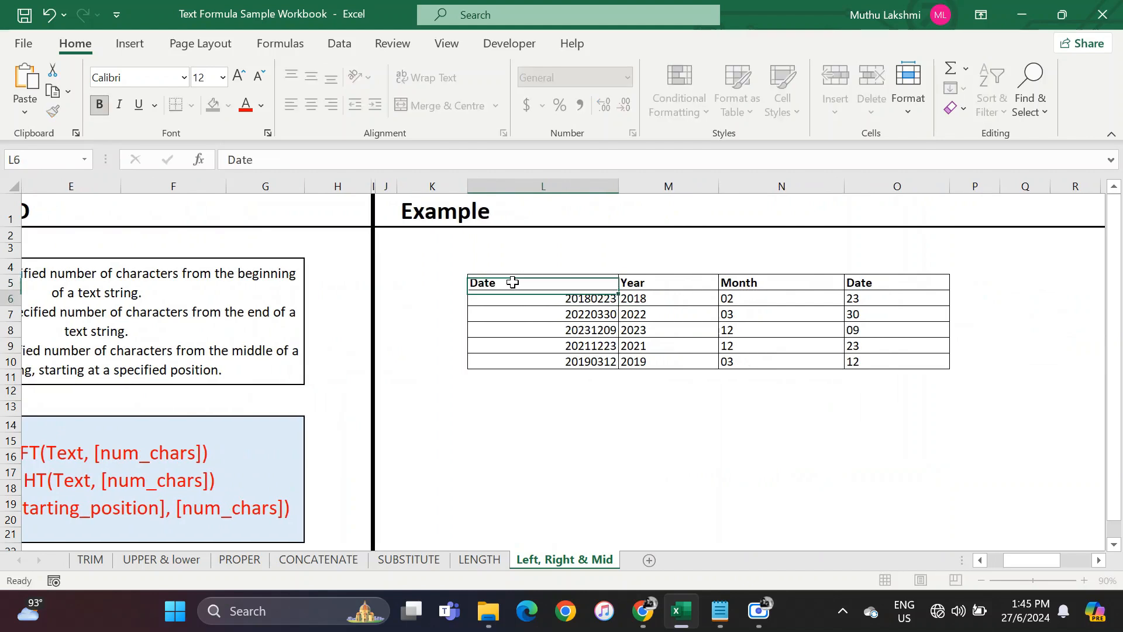
{"action": "key", "text": "Return"}
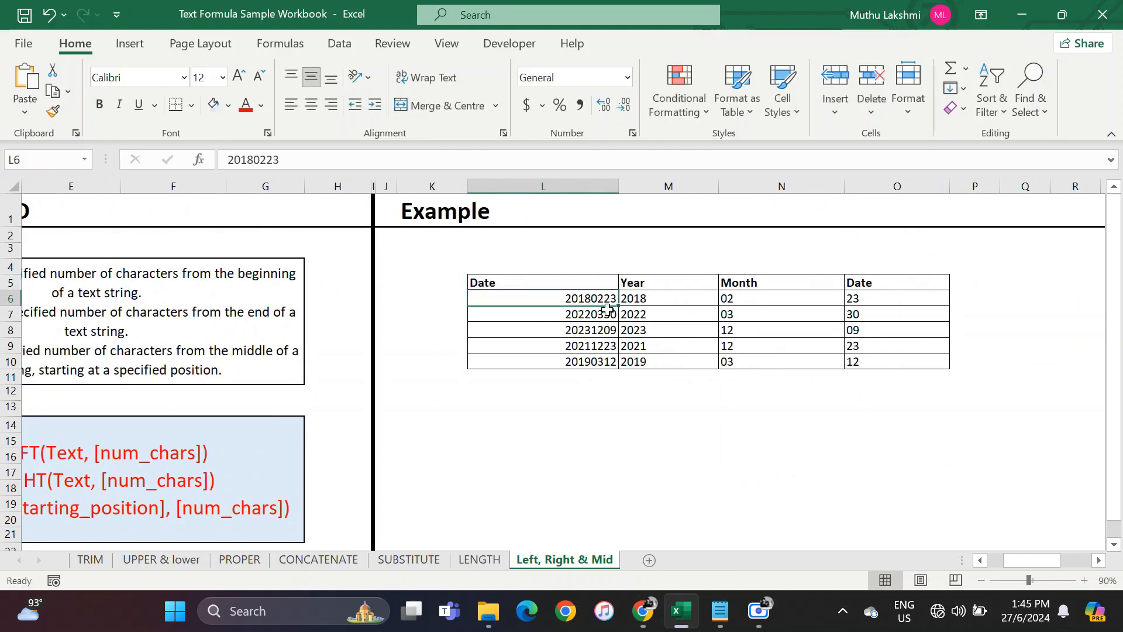
Step: Examine the Year, Month and Date headers of the example table and the date codes listed from L6 down
{"action": "left_click", "coordinate": [673, 283]}
{"action": "left_click", "coordinate": [774, 285]}
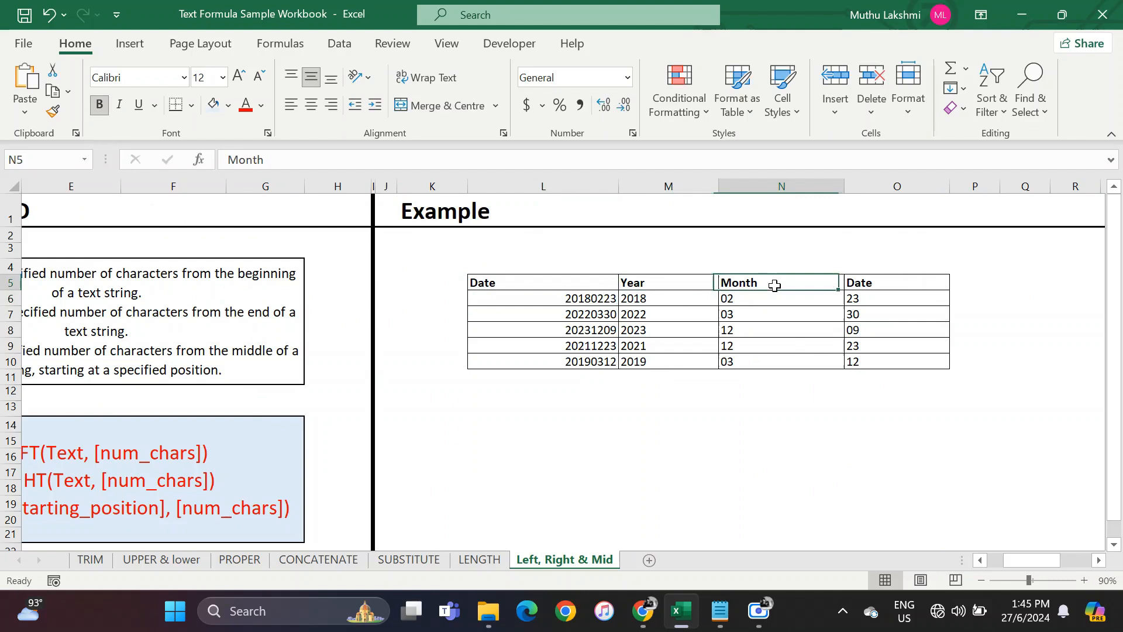
{"action": "left_click", "coordinate": [850, 285]}
{"action": "left_click_drag", "start_coordinate": [562, 299], "coordinate": [551, 371]}
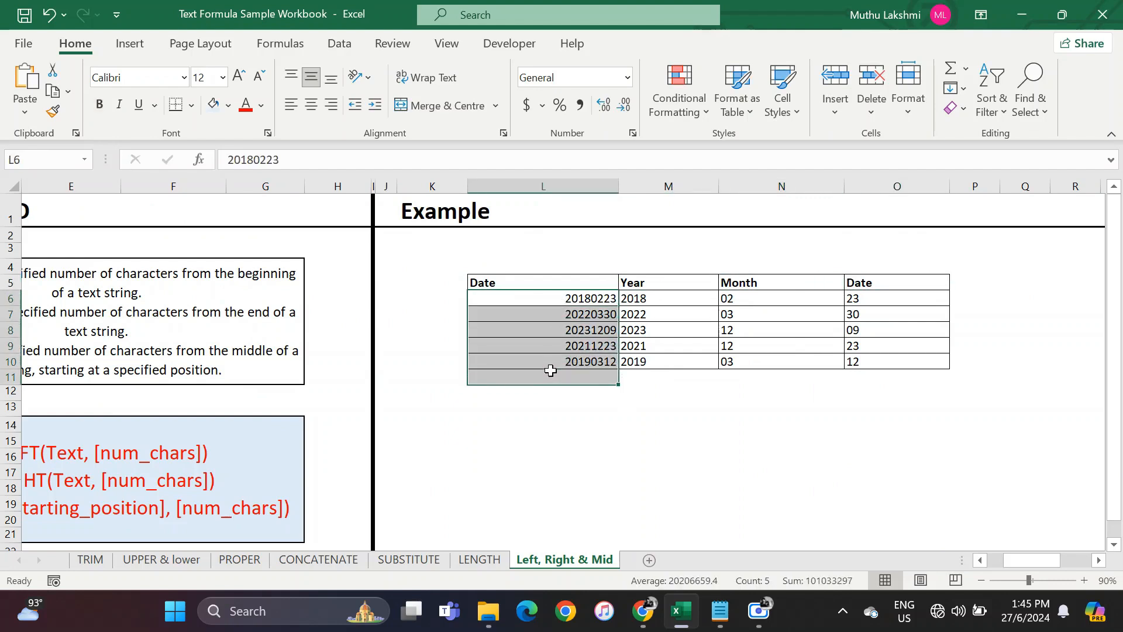
Step: Enter the formula =LEFT(L6,4) in M6 to extract the year, and check the Year column down to M10
{"action": "left_click", "coordinate": [655, 302]}
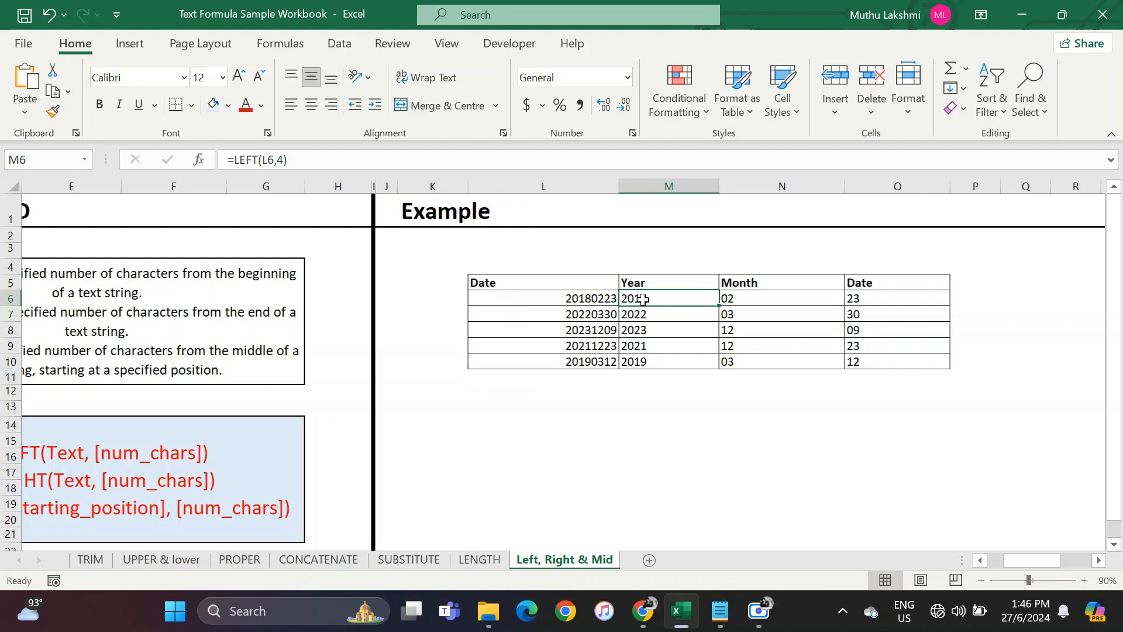
{"action": "scroll", "coordinate": [643, 300], "scroll_direction": "left", "scroll_amount": 1}
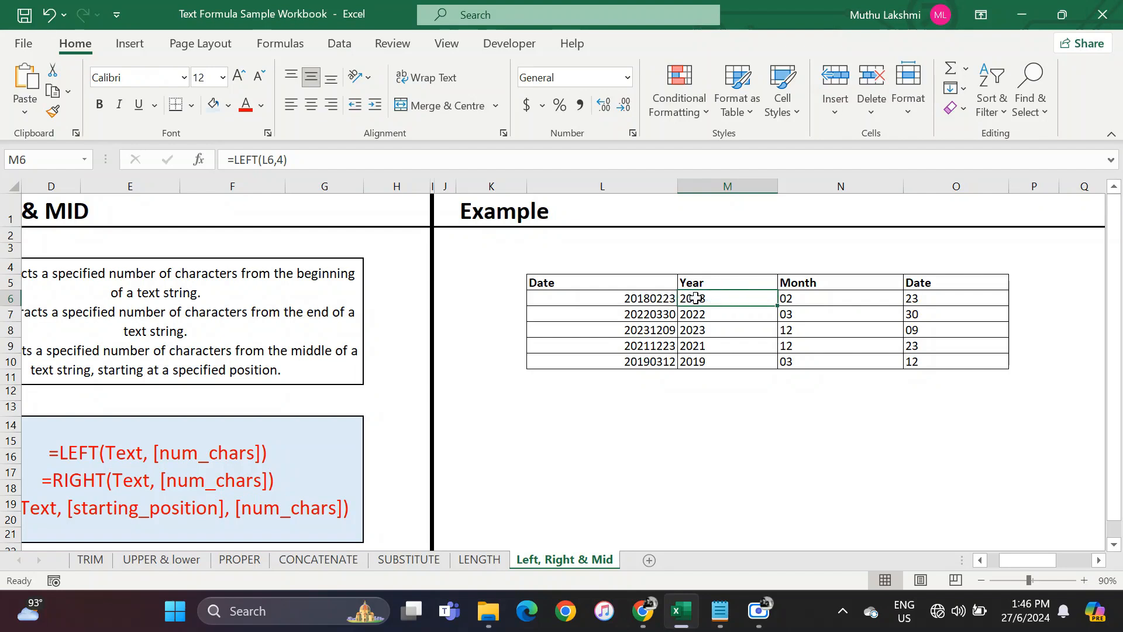
{"action": "type", "text": "=le"}
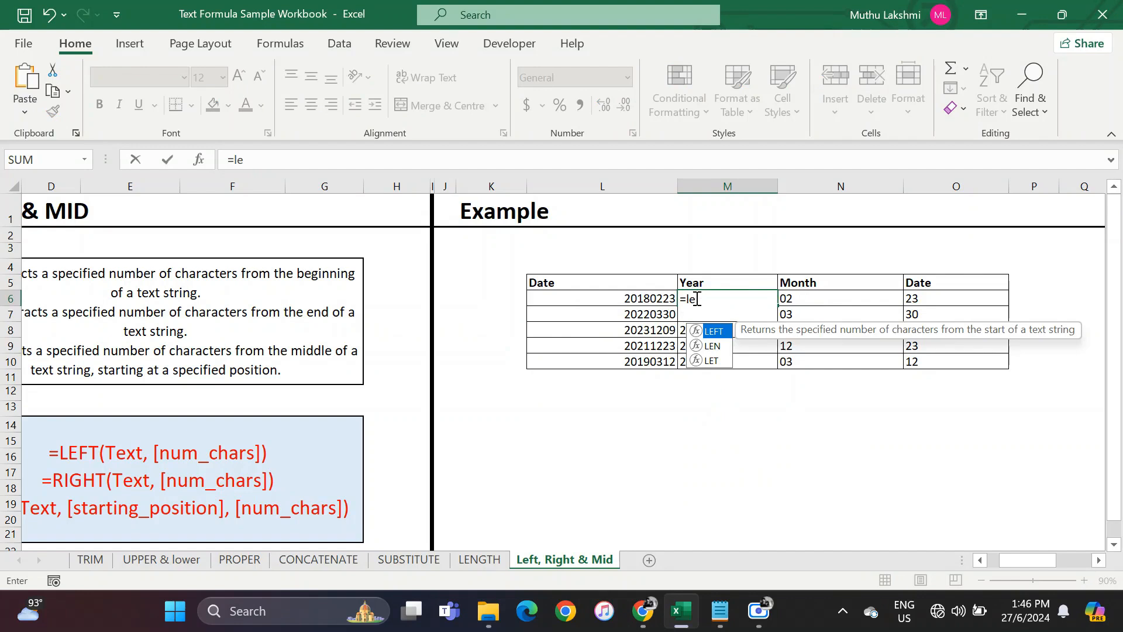
{"action": "key", "text": "Tab"}
{"action": "left_click", "coordinate": [655, 302]}
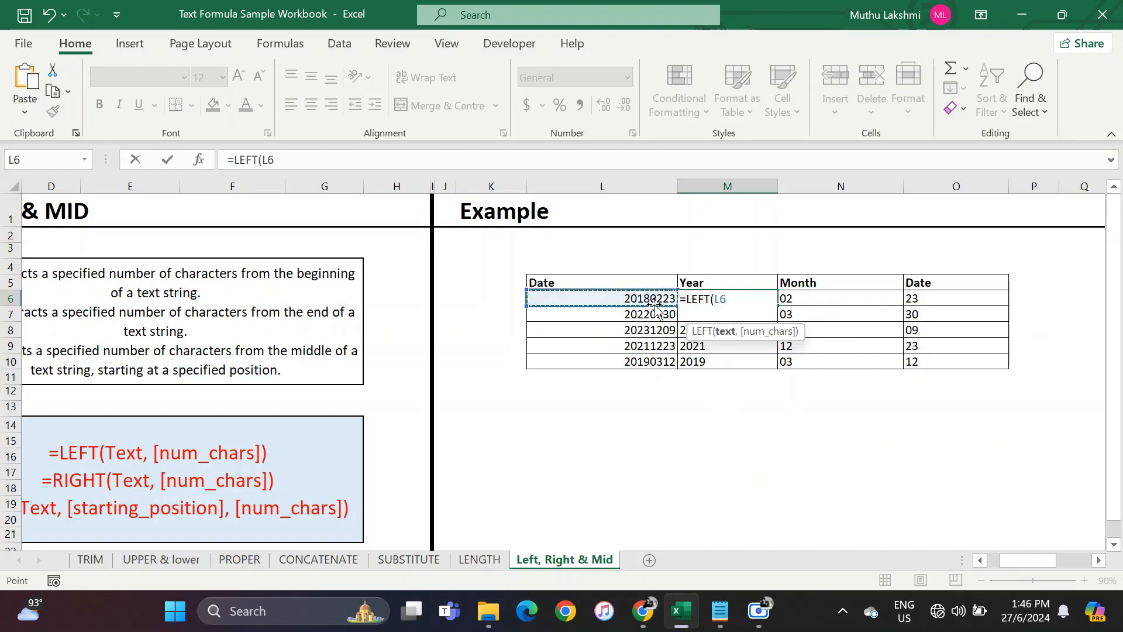
{"action": "type", "text": ","}
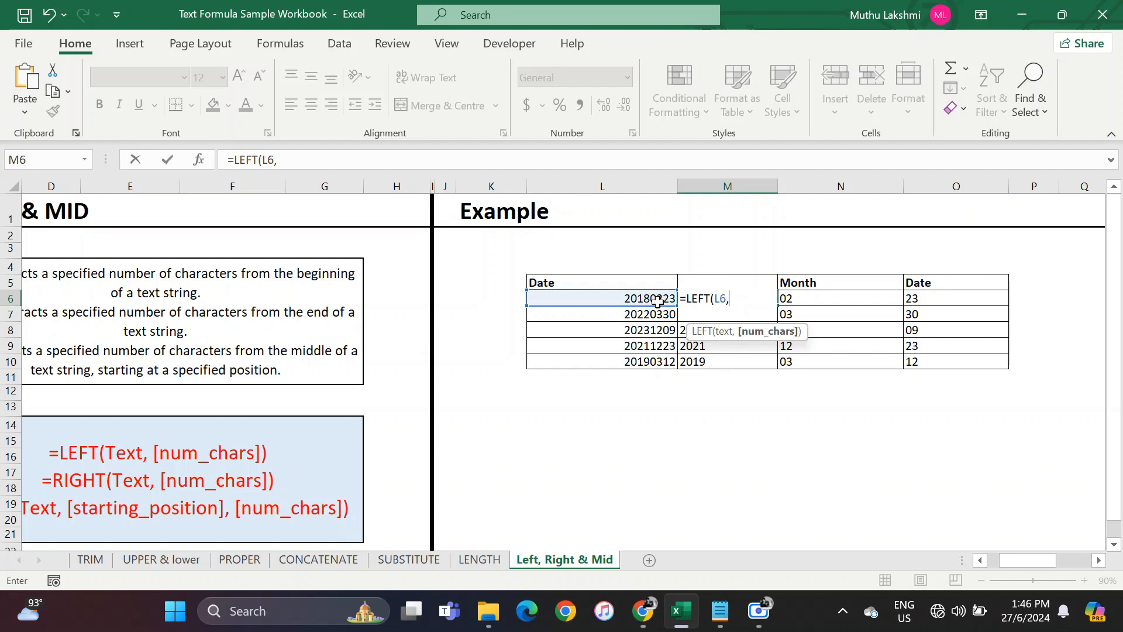
{"action": "type", "text": "4)"}
{"action": "key", "text": "Return"}
{"action": "left_click", "coordinate": [715, 300]}
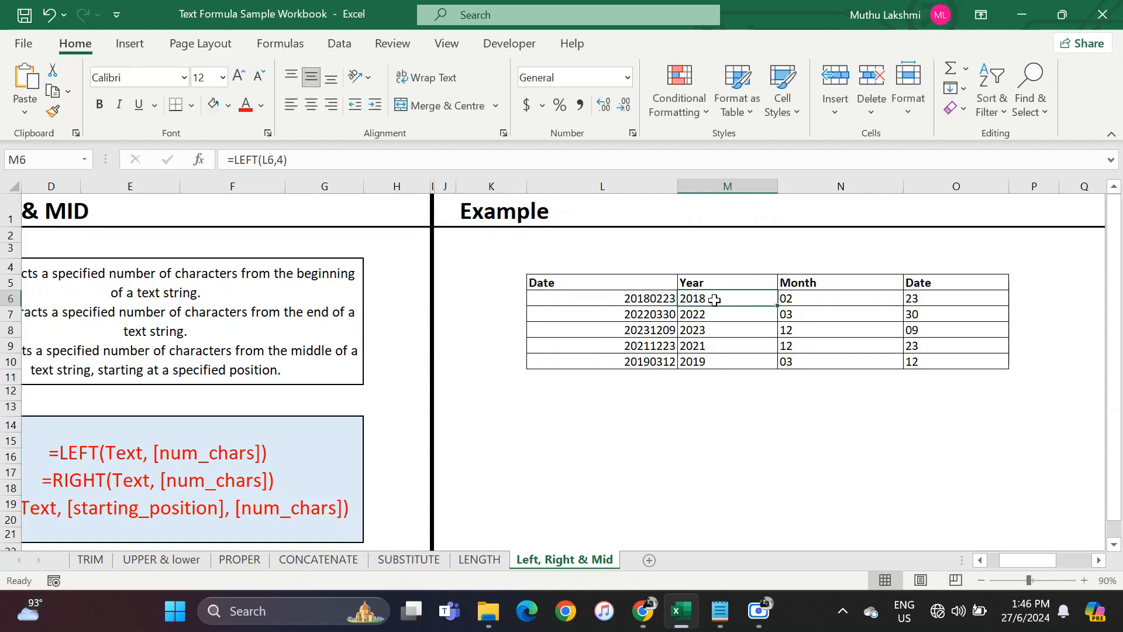
{"action": "left_click_drag", "start_coordinate": [715, 300], "coordinate": [707, 359]}
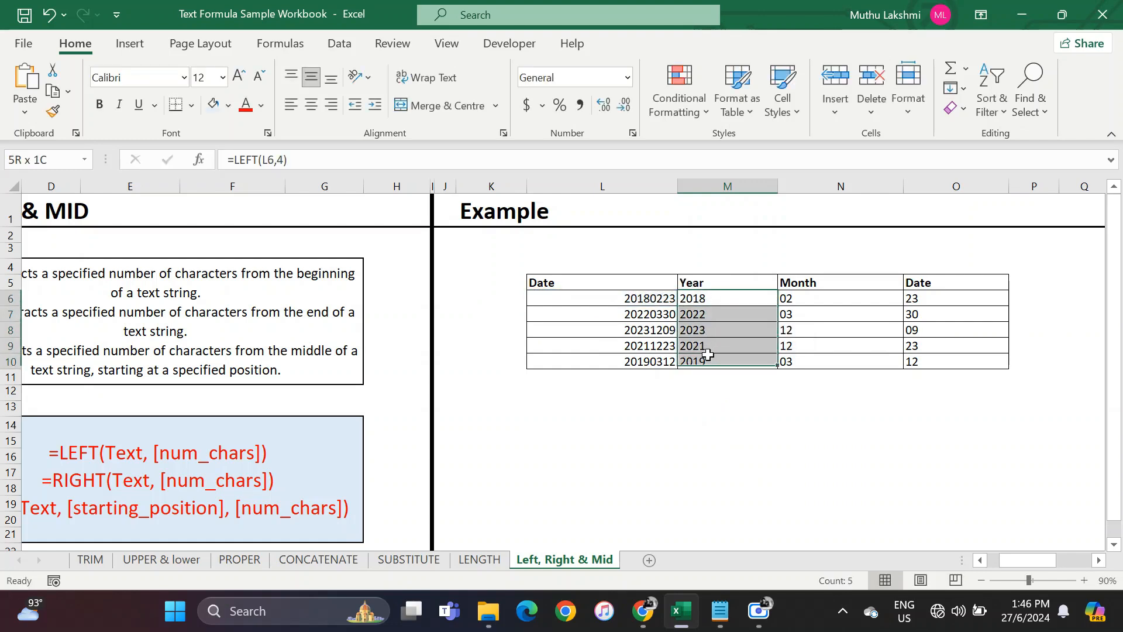
{"action": "left_click", "coordinate": [711, 300]}
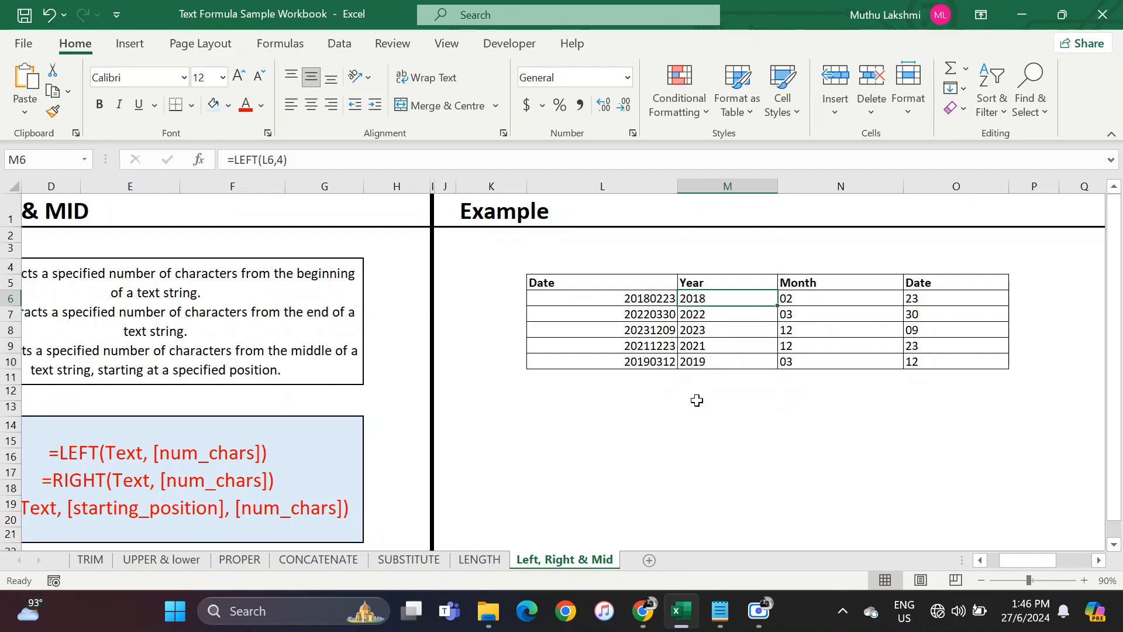
Step: Change the date code in L6 to 20190223 and check the LEFT formula's year in M6
{"action": "left_click", "coordinate": [653, 299]}
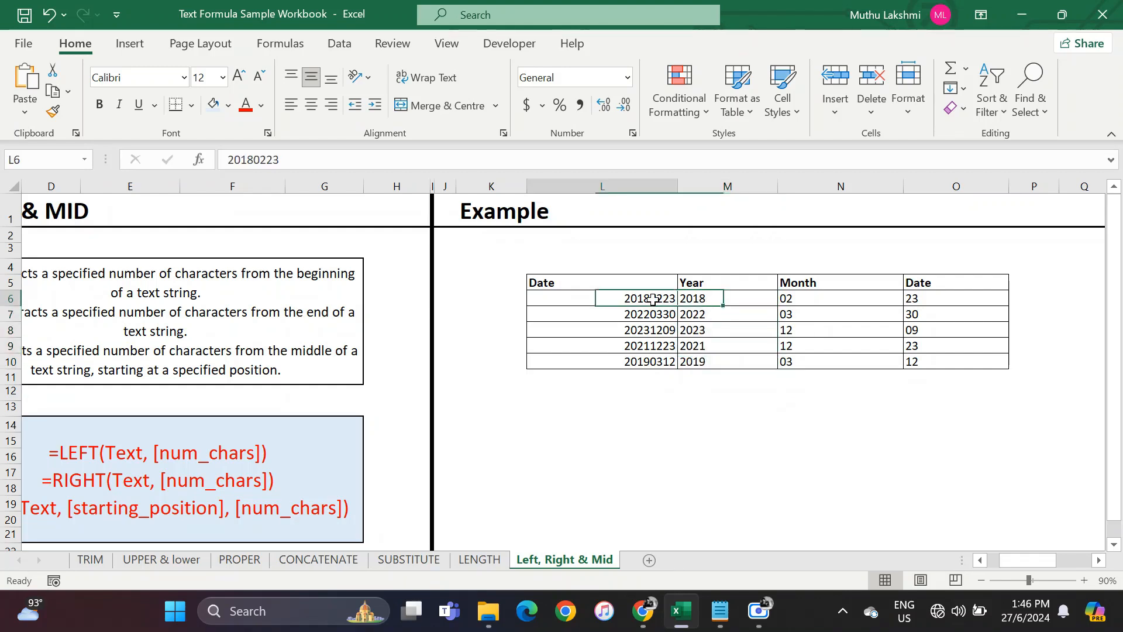
{"action": "left_click", "coordinate": [253, 157]}
{"action": "key", "text": "BackSpace"}
{"action": "type", "text": "9"}
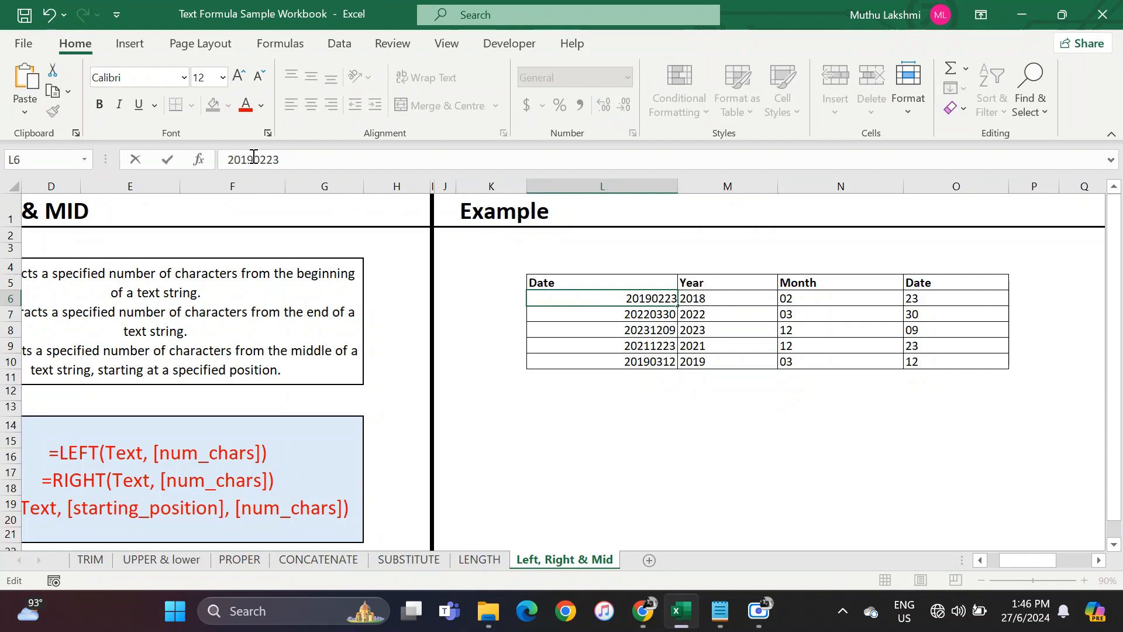
{"action": "key", "text": "Return"}
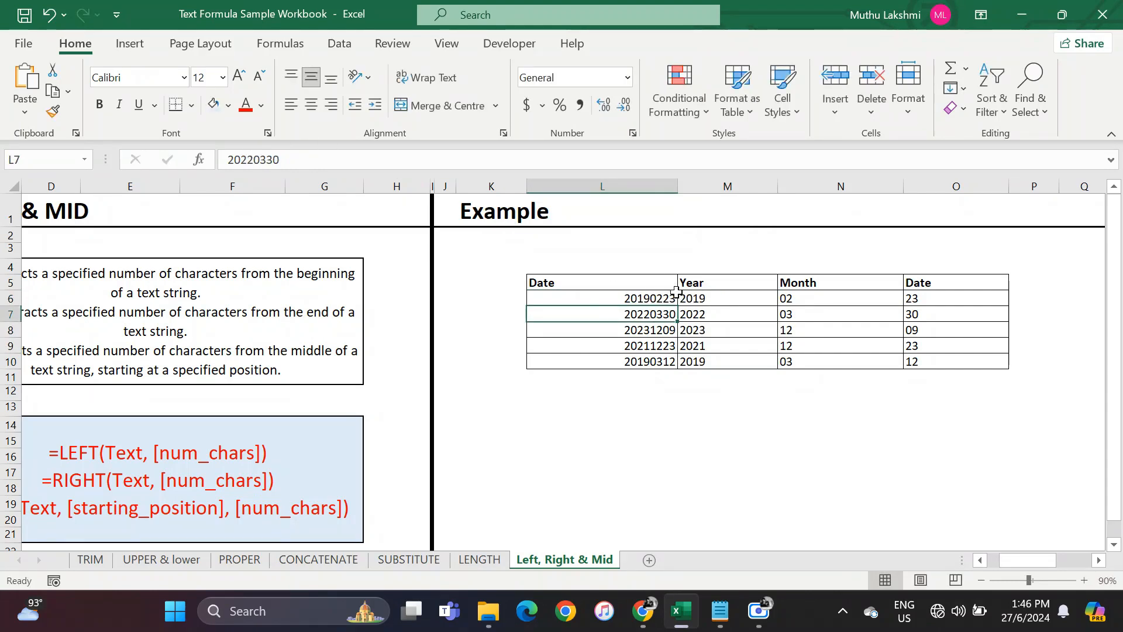
{"action": "left_click", "coordinate": [683, 299]}
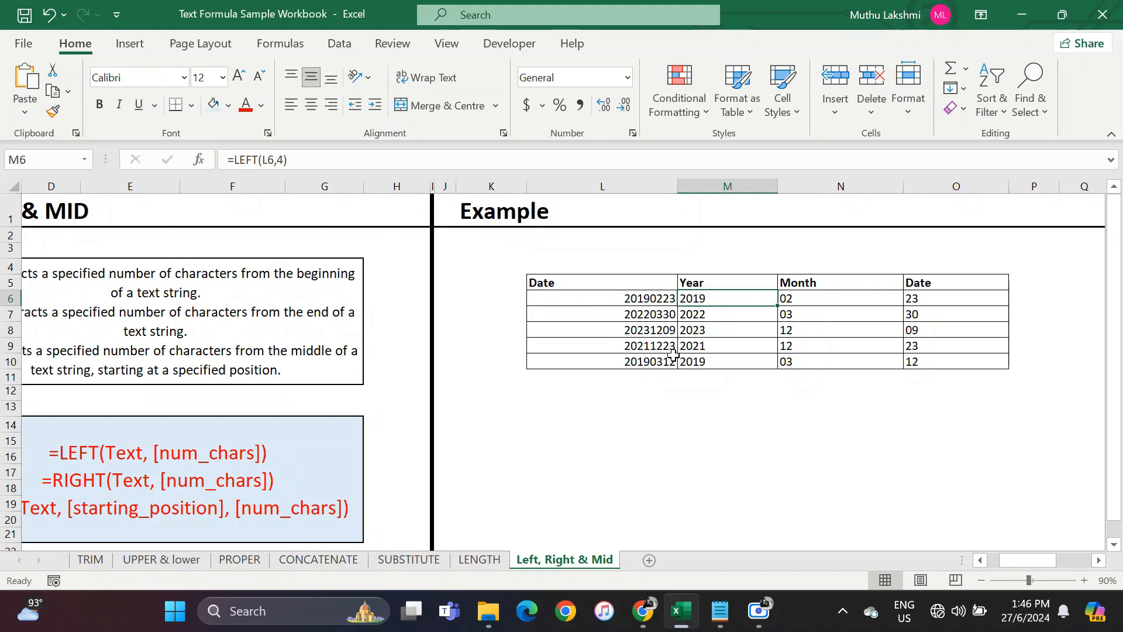
Step: Enter the formula =RIGHT(L6,2) in O6 to extract the day, and check the column down to O10
{"action": "left_click", "coordinate": [920, 297]}
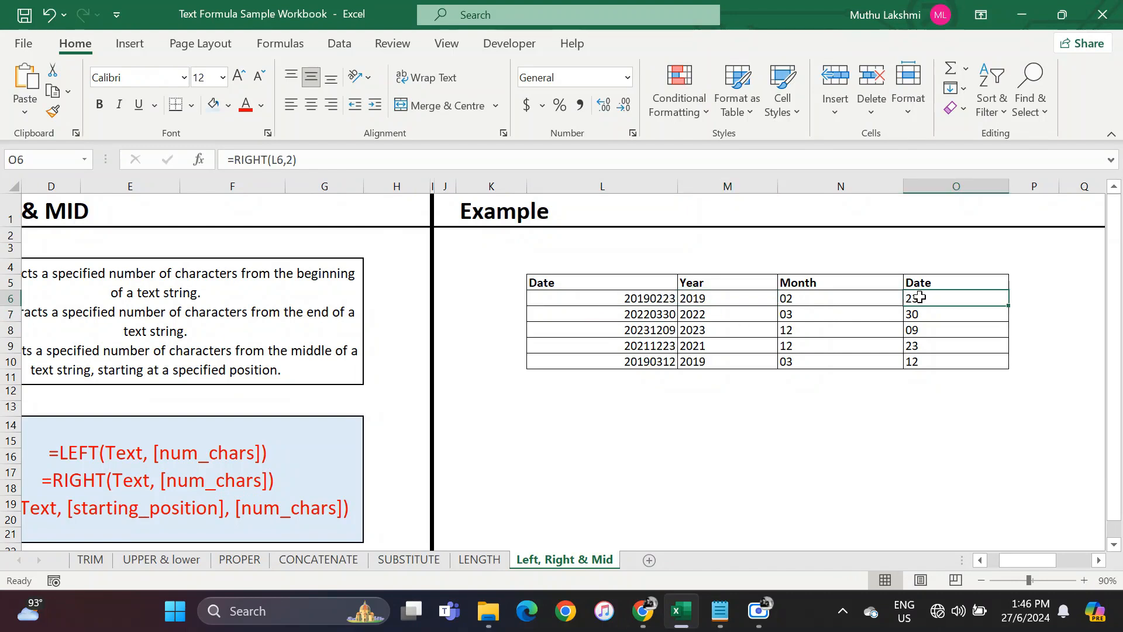
{"action": "type", "text": "=righ`"}
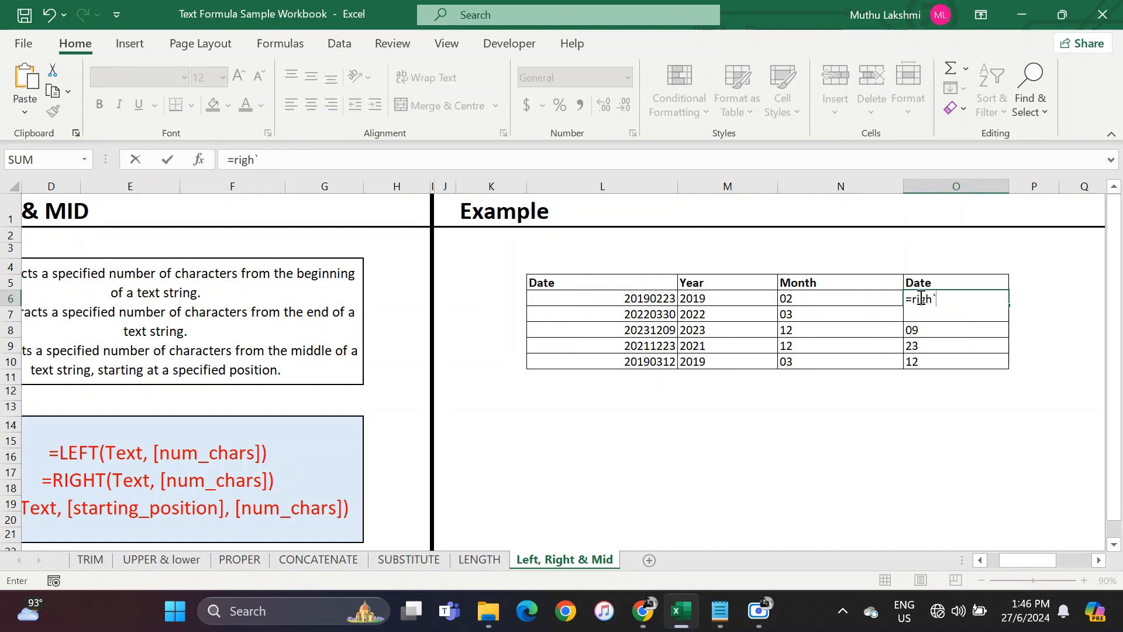
{"action": "key", "text": "BackSpace"}
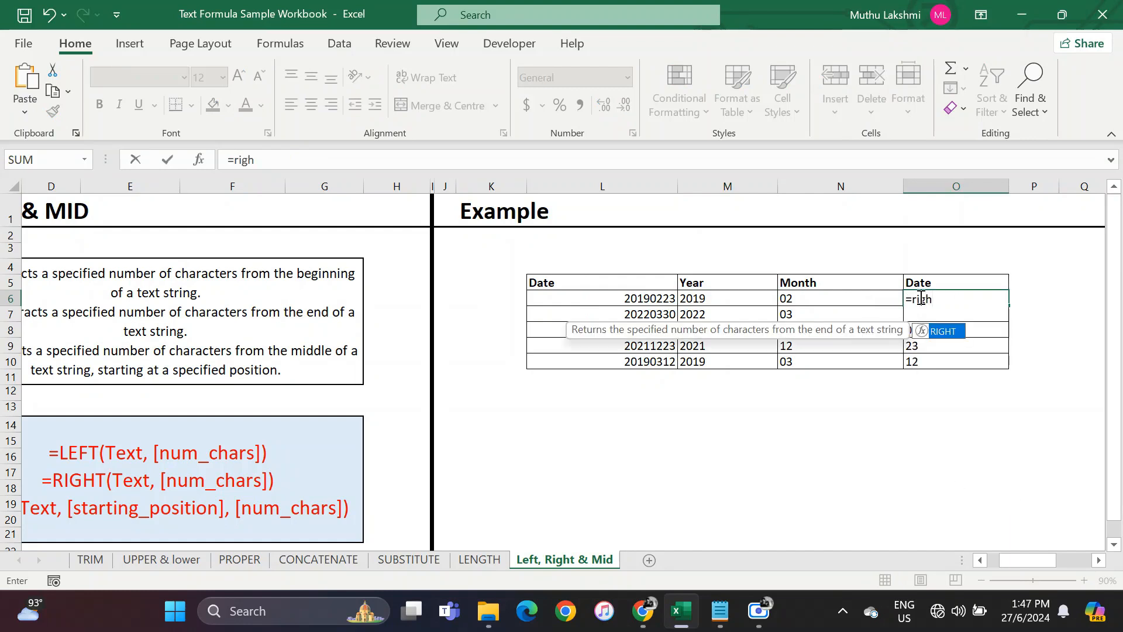
{"action": "key", "text": "Tab"}
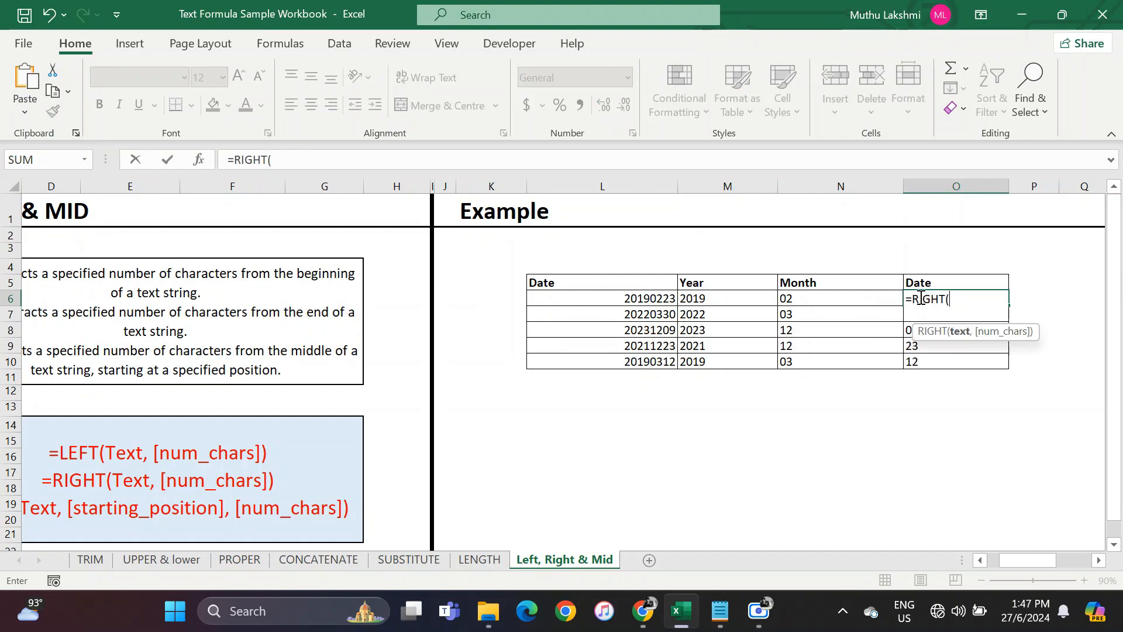
{"action": "left_click", "coordinate": [660, 304]}
{"action": "type", "text": ",2"}
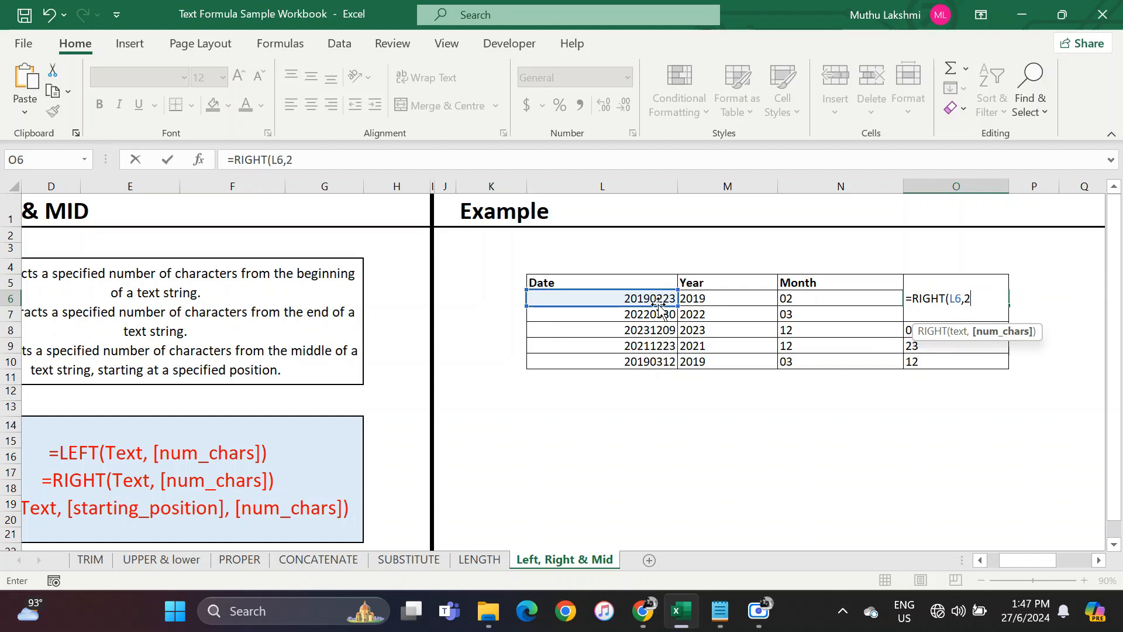
{"action": "type", "text": ")"}
{"action": "key", "text": "Return"}
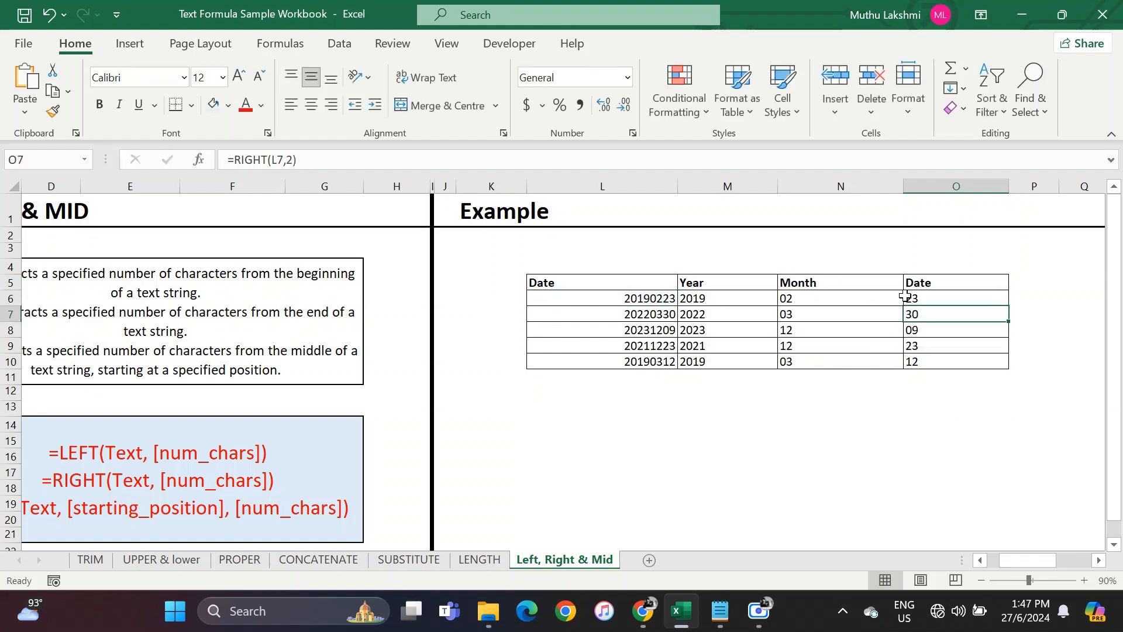
{"action": "left_click", "coordinate": [923, 300]}
{"action": "left_click_drag", "start_coordinate": [923, 299], "coordinate": [920, 357]}
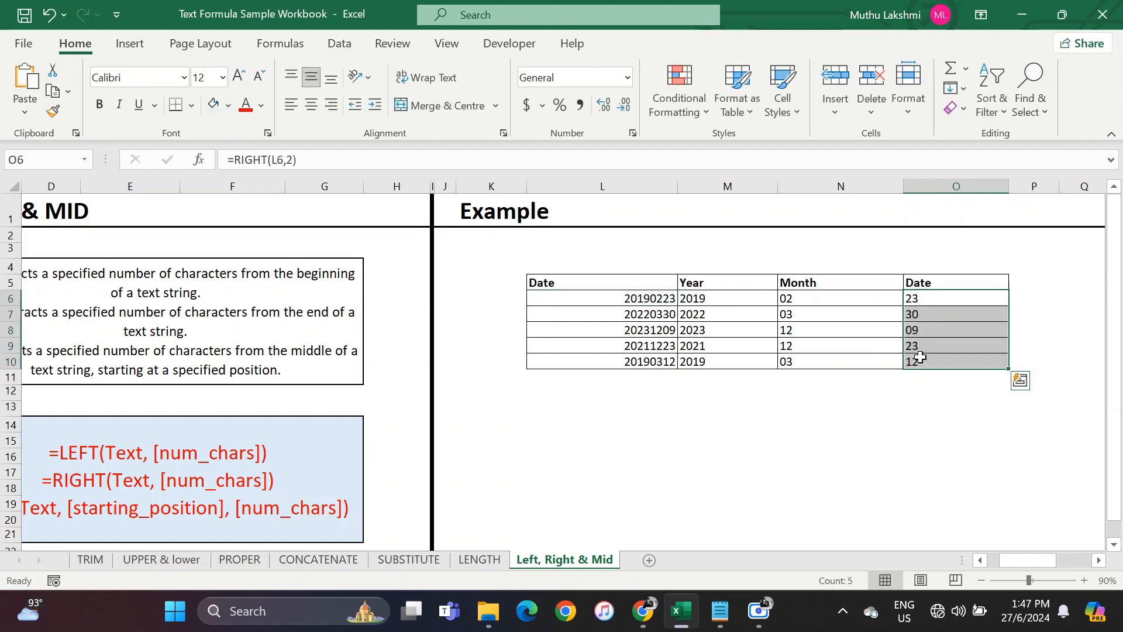
Step: Replace the content of N6 with =MID(L6,5,2) to extract the month, and check the Month column down to N10
{"action": "left_click", "coordinate": [810, 298]}
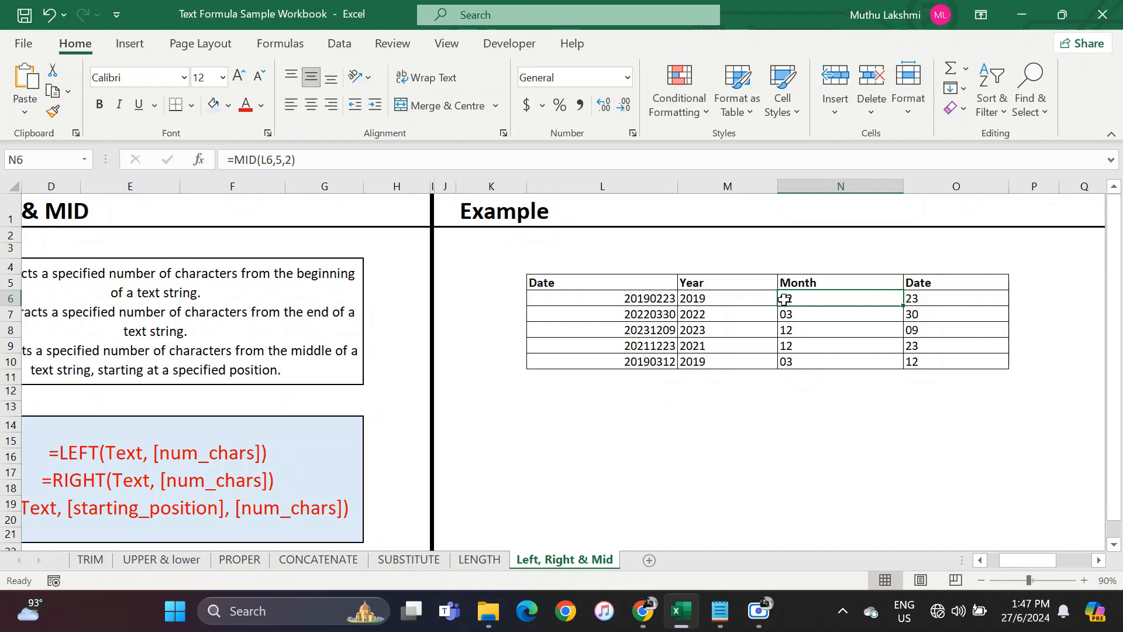
{"action": "key", "text": "BackSpace"}
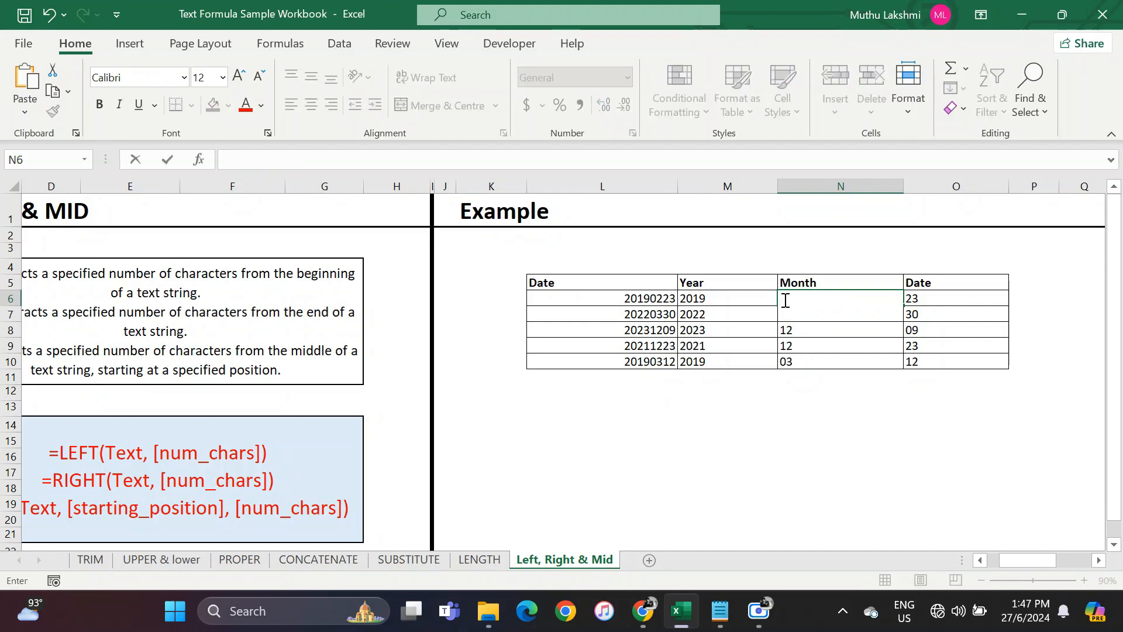
{"action": "type", "text": "=mid"}
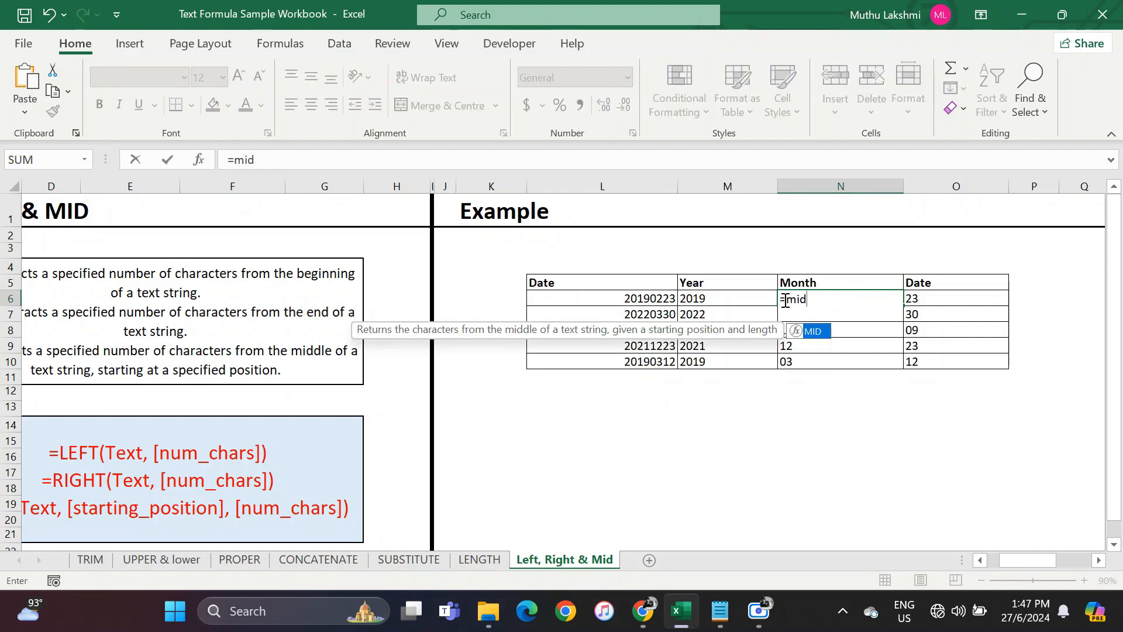
{"action": "key", "text": "Tab"}
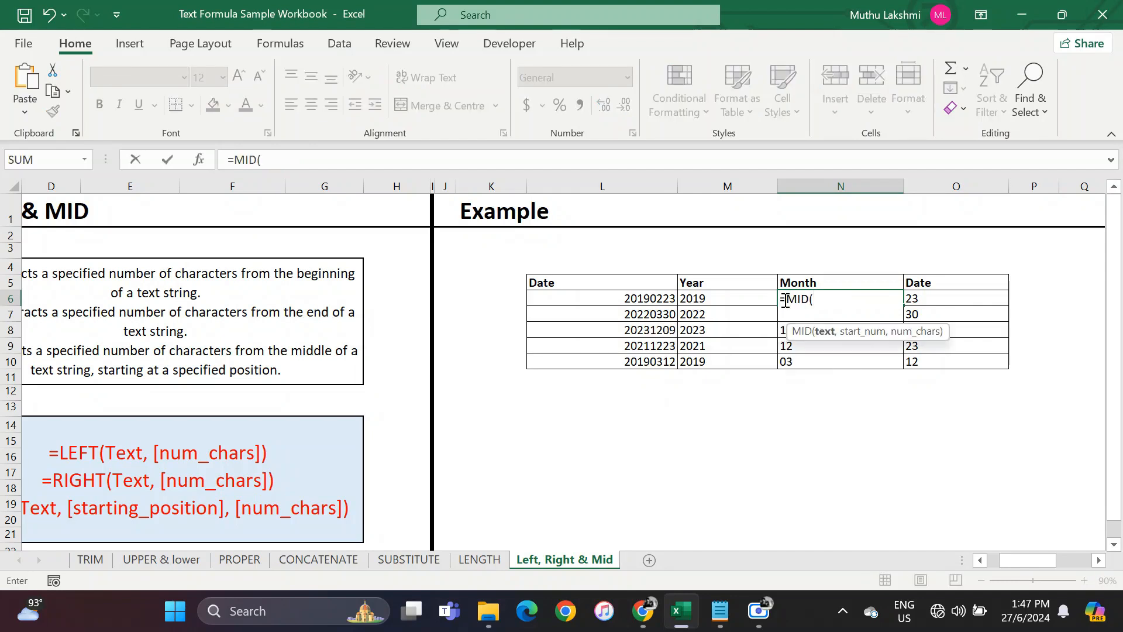
{"action": "left_click", "coordinate": [667, 299]}
{"action": "type", "text": ","}
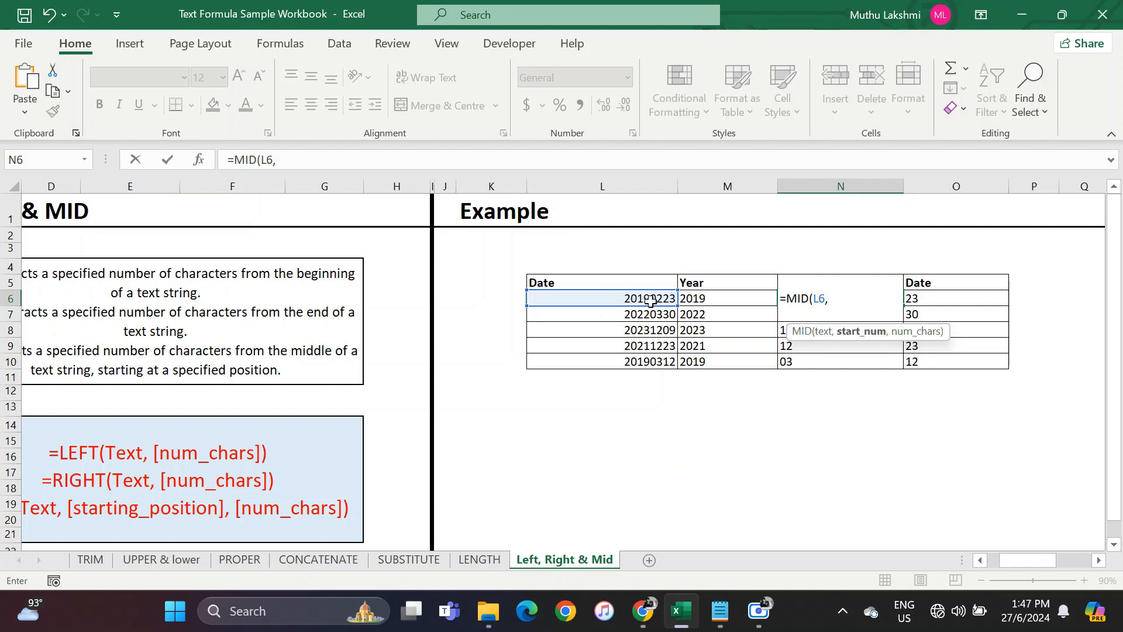
{"action": "type", "text": "5,"}
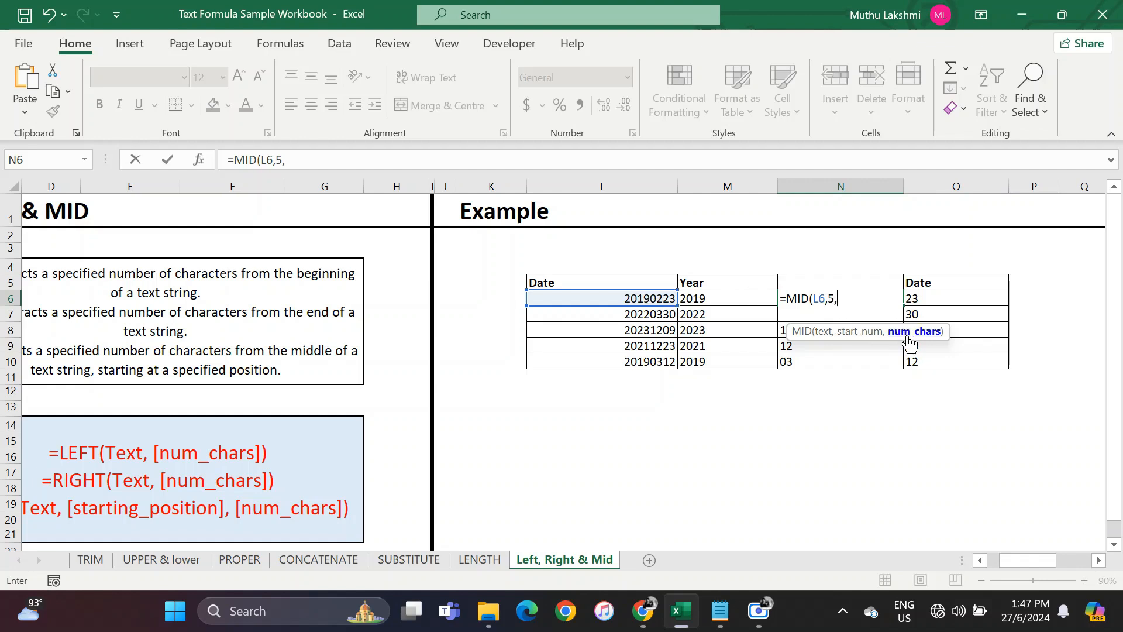
{"action": "type", "text": "2"}
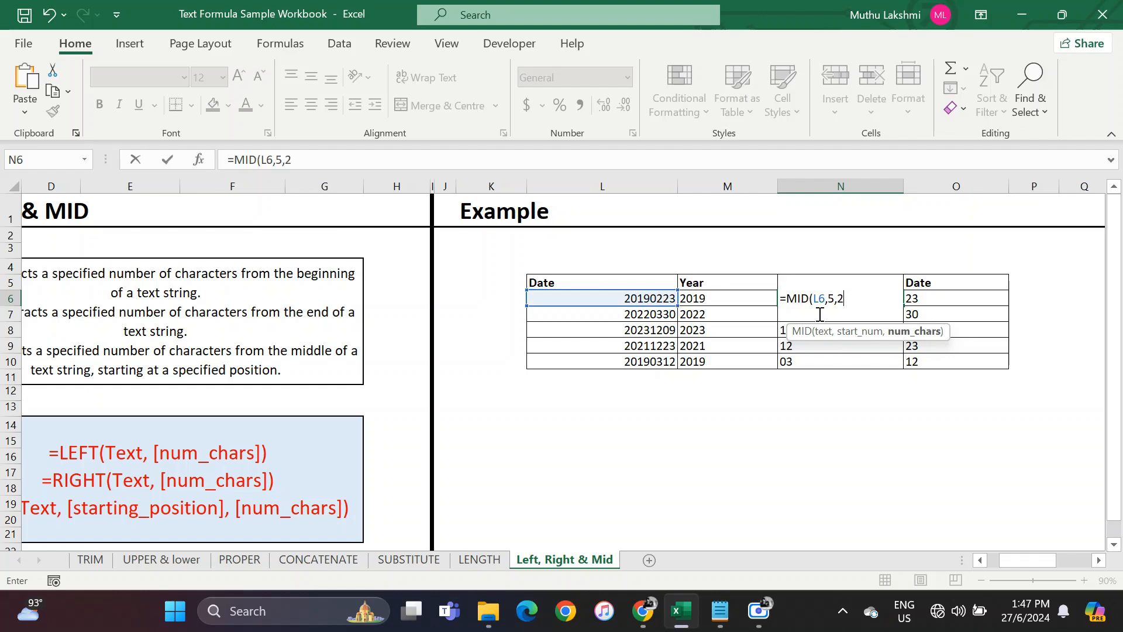
{"action": "type", "text": ")"}
{"action": "key", "text": "Return"}
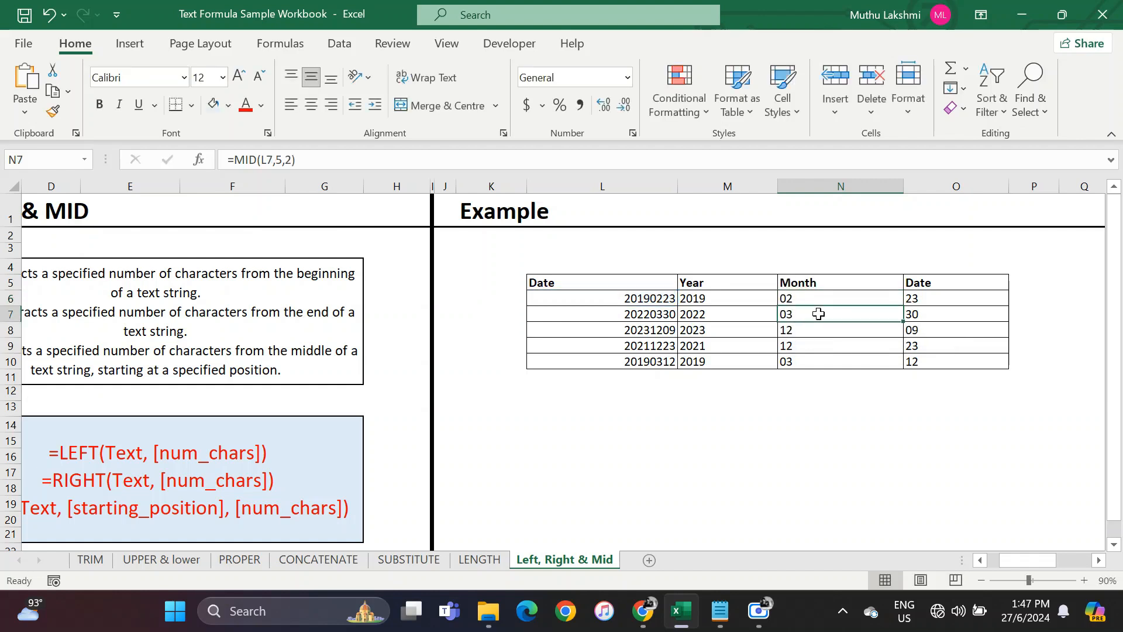
{"action": "left_click_drag", "start_coordinate": [786, 298], "coordinate": [791, 369]}
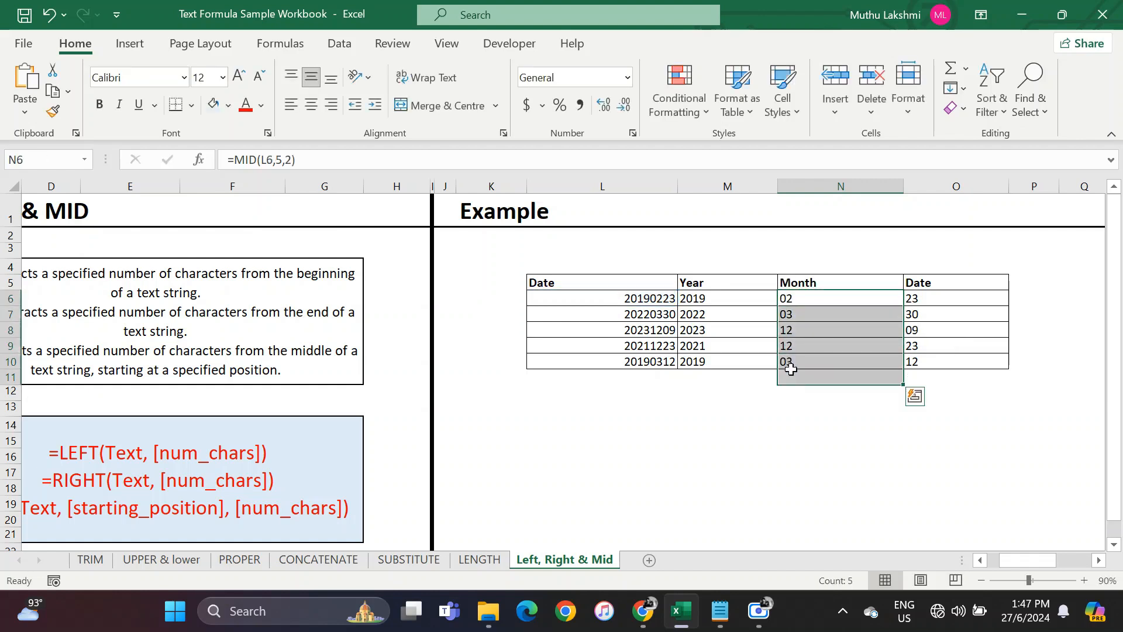
{"action": "left_click", "coordinate": [802, 361], "text": "shift"}
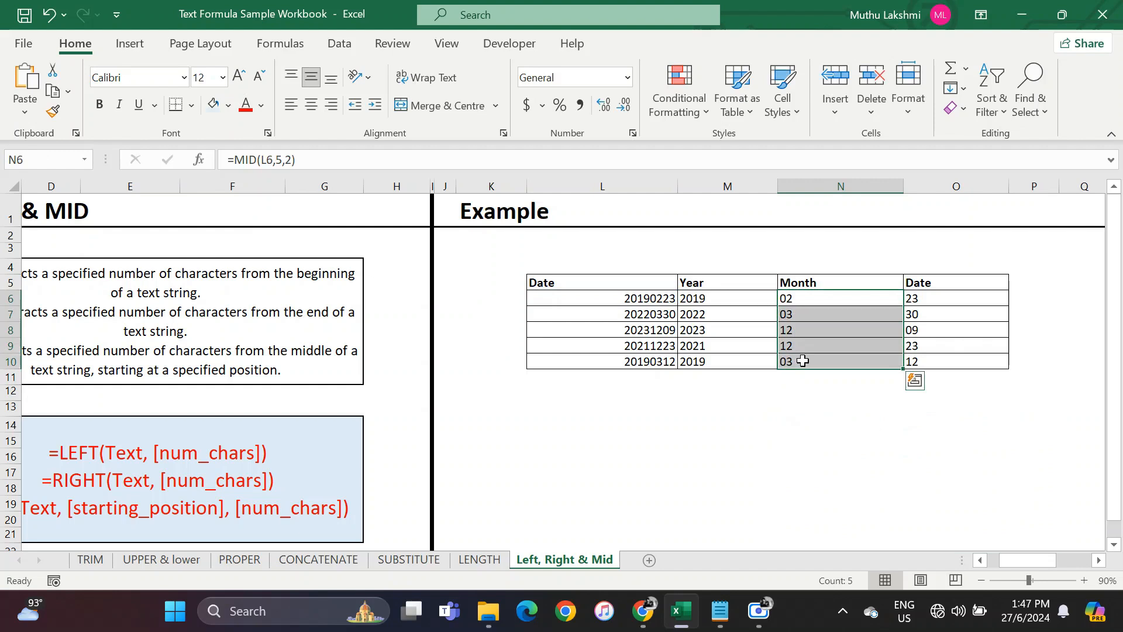
{"action": "left_click", "coordinate": [796, 305]}
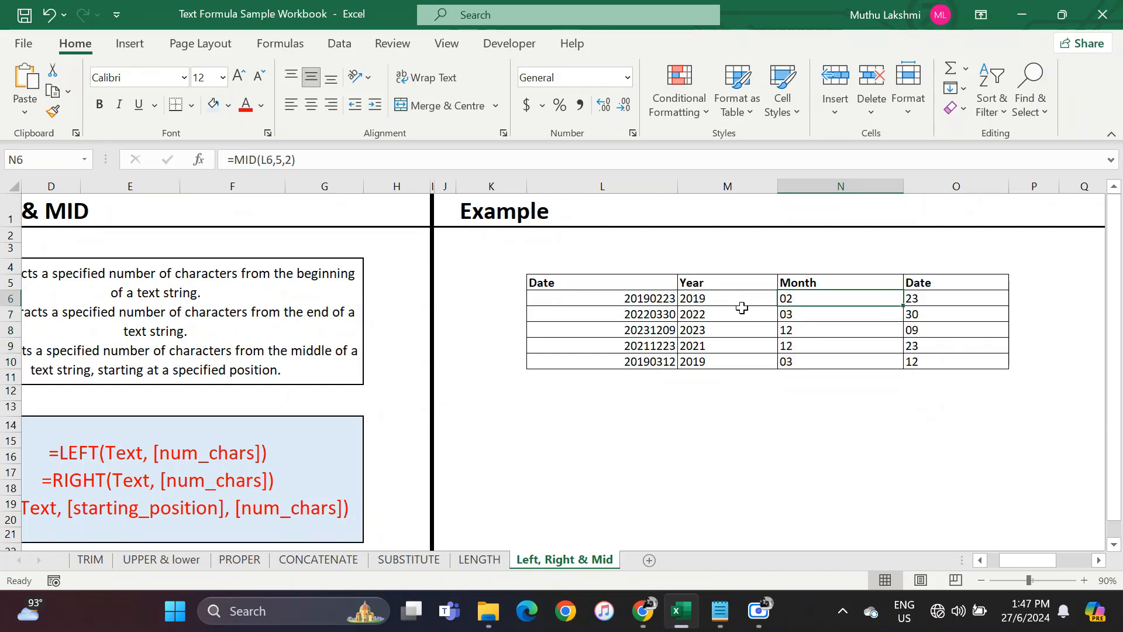